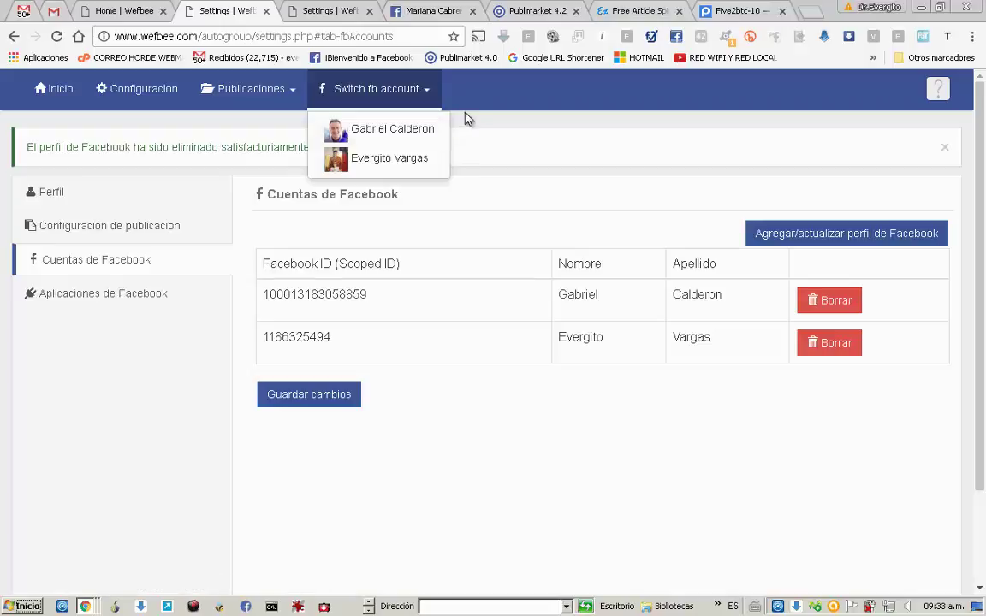
- Check the logged-in Facebook profile, close the duplicate Wefbee settings tab and return to the Facebook accounts settings
{"action": "left_click", "coordinate": [415, 12]}
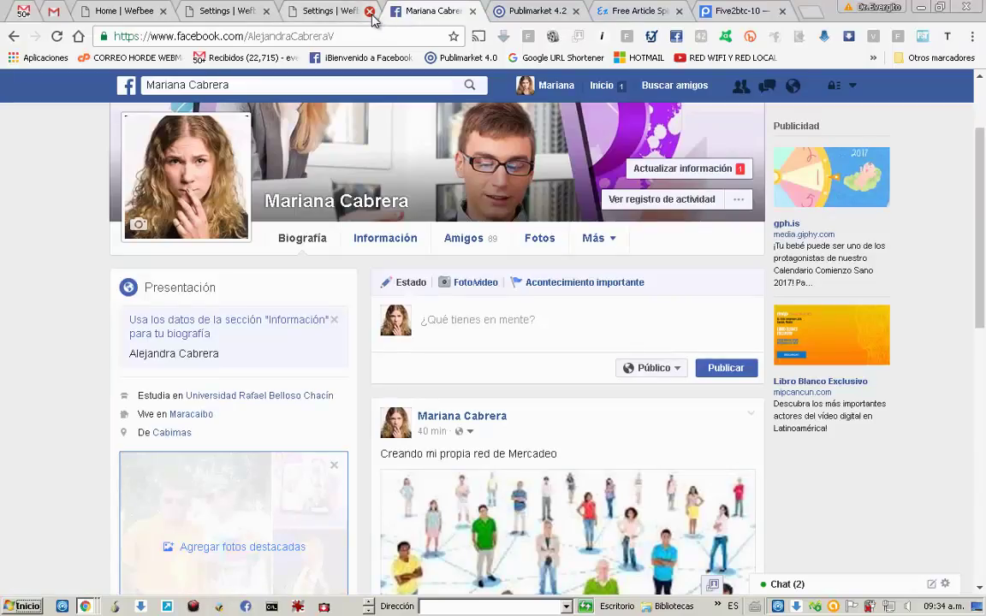
{"action": "left_click", "coordinate": [370, 11]}
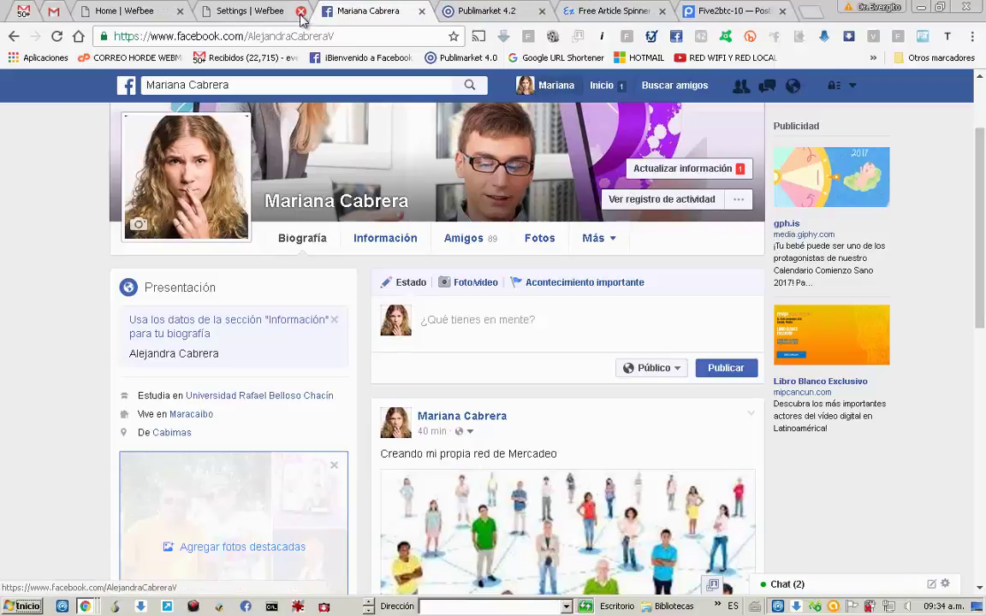
{"action": "left_click", "coordinate": [246, 12]}
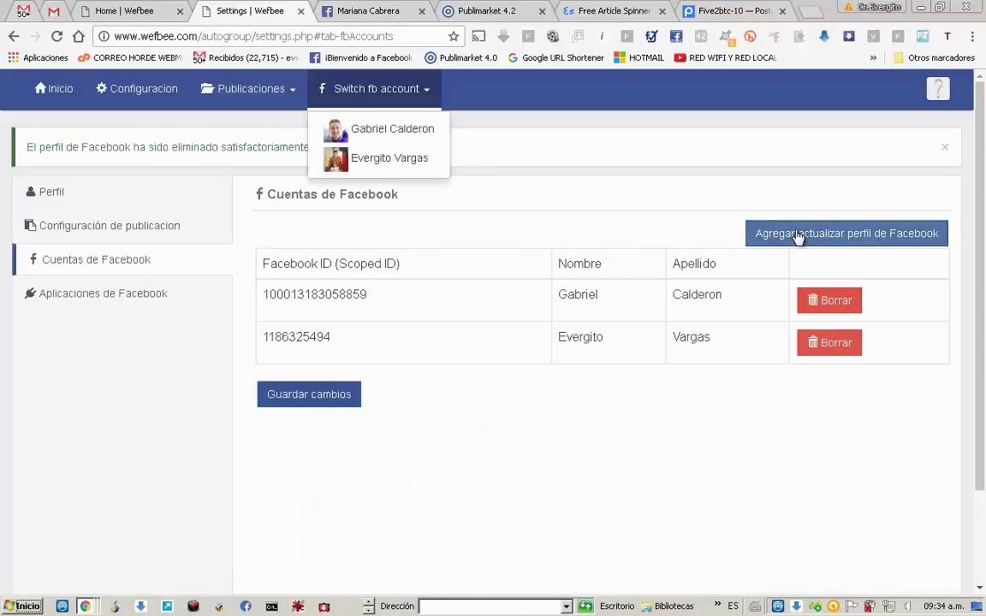
- Start adding a Facebook profile and authorize the HTC Sense application for the logged-in account, closing the authorization window when done
{"action": "left_click", "coordinate": [744, 203]}
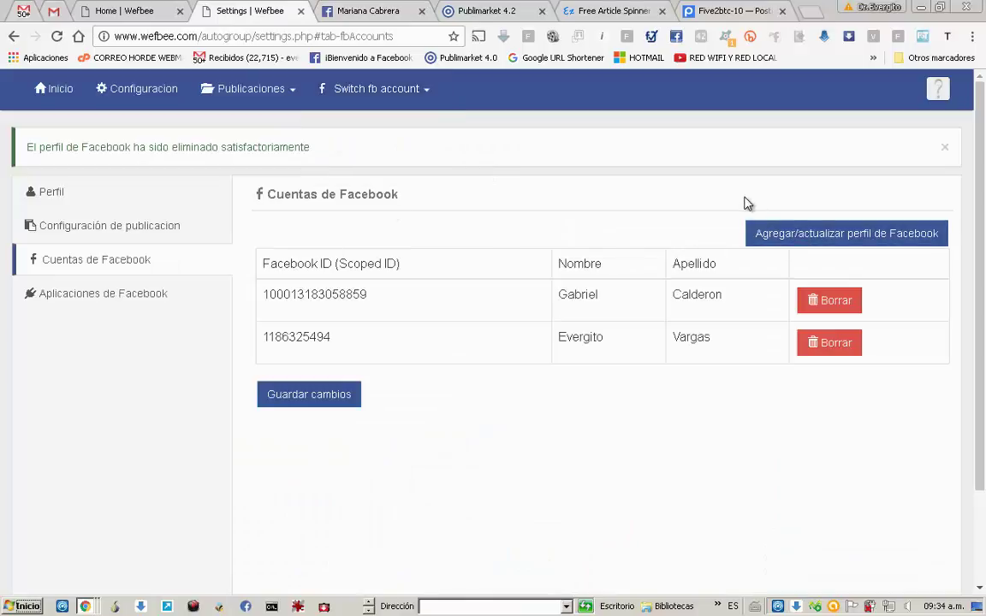
{"action": "left_click", "coordinate": [820, 239]}
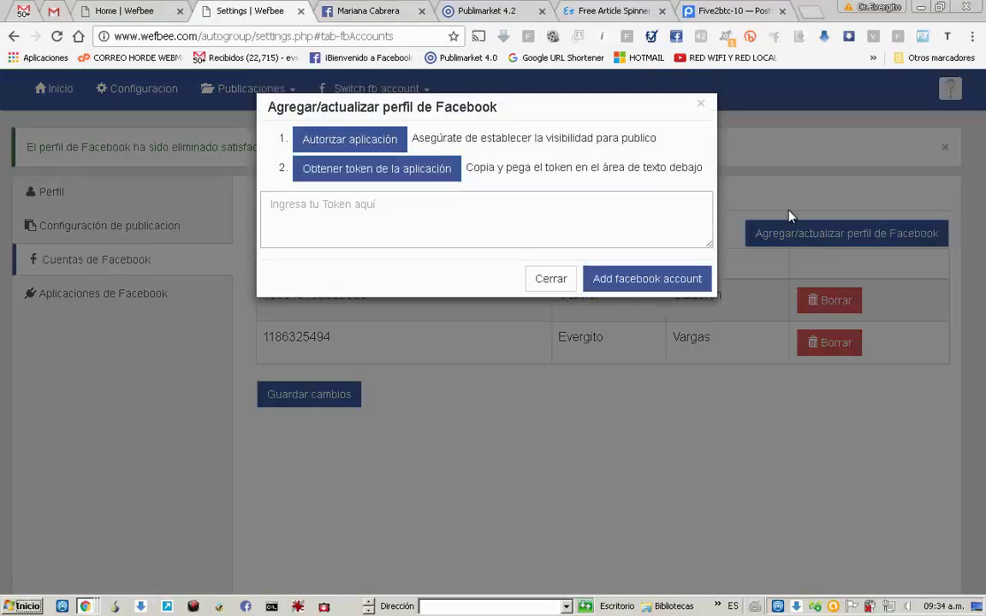
{"action": "left_click", "coordinate": [351, 144]}
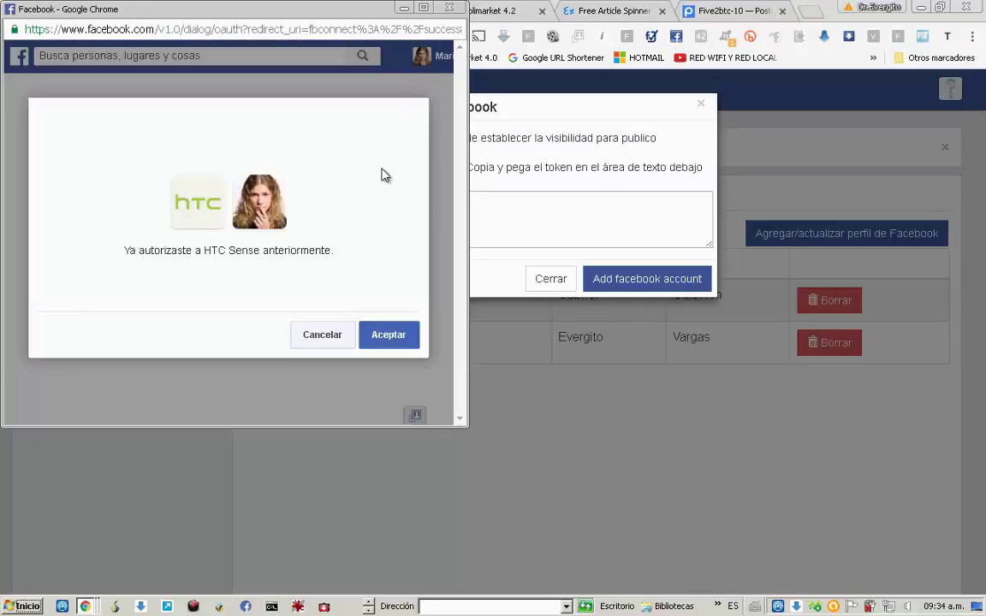
{"action": "left_click", "coordinate": [385, 335]}
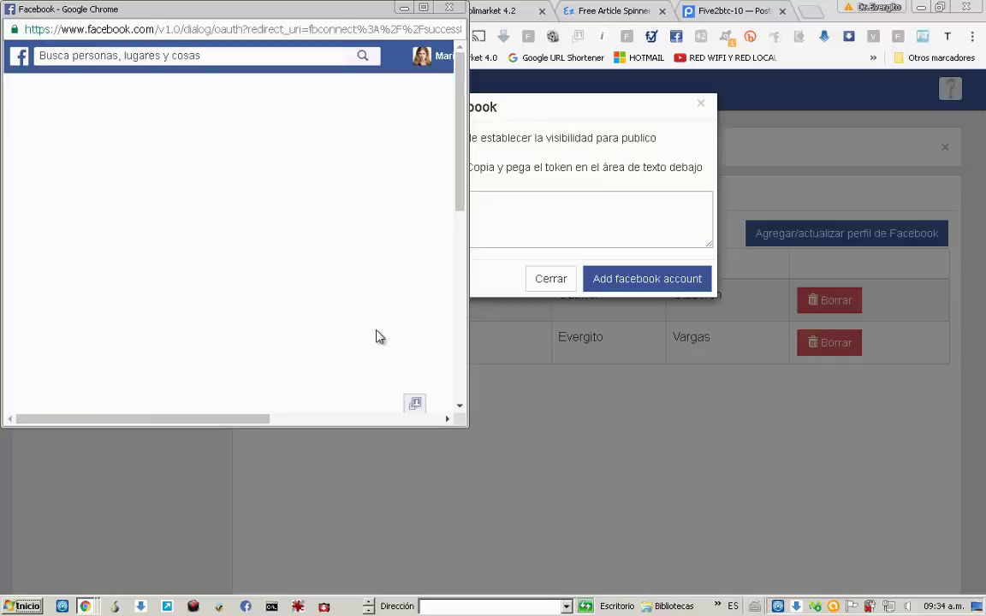
{"action": "left_click", "coordinate": [424, 8]}
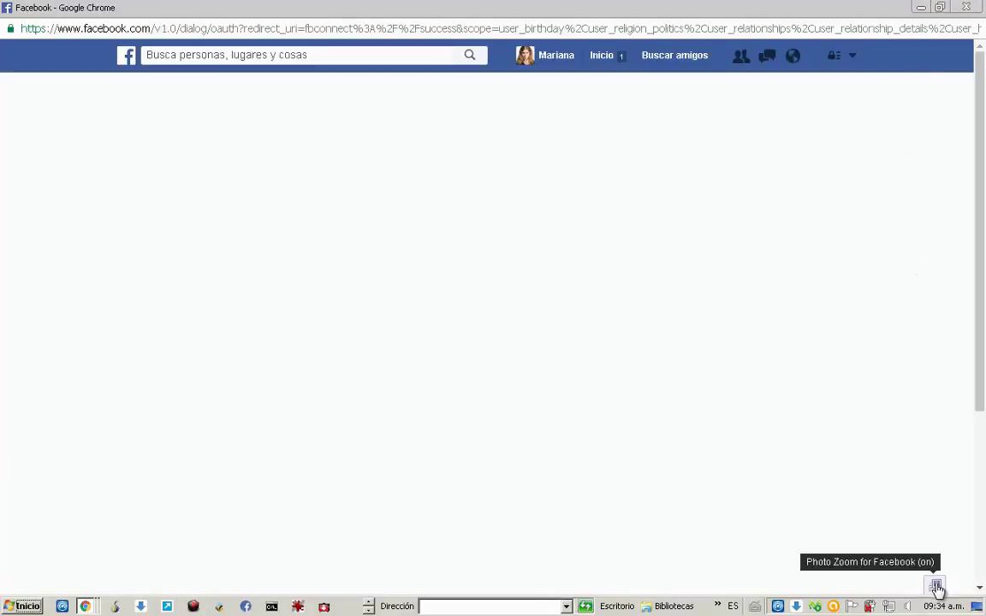
{"action": "left_click", "coordinate": [938, 7]}
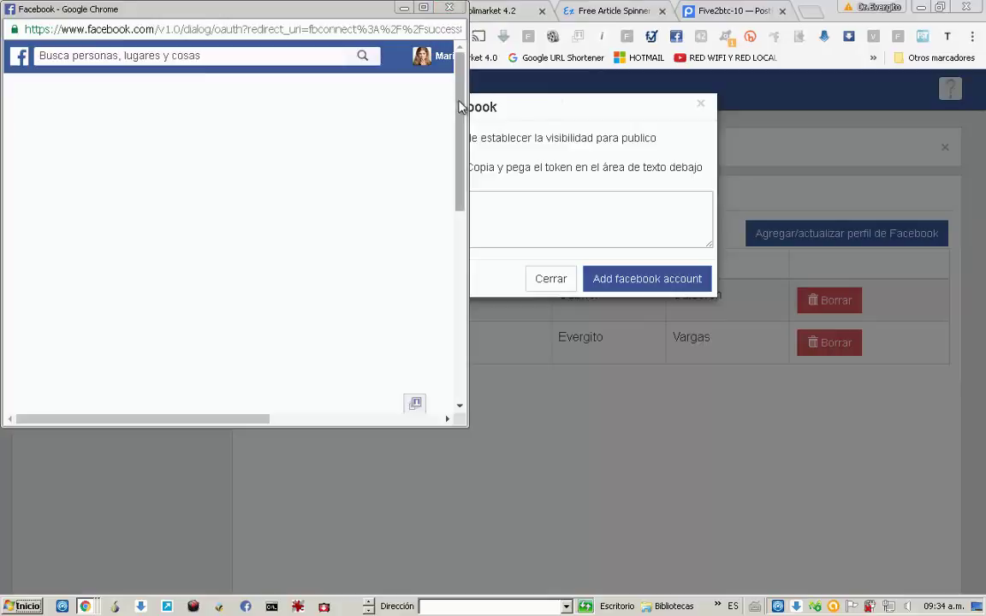
{"action": "left_click_drag", "start_coordinate": [468, 99], "coordinate": [541, 94]}
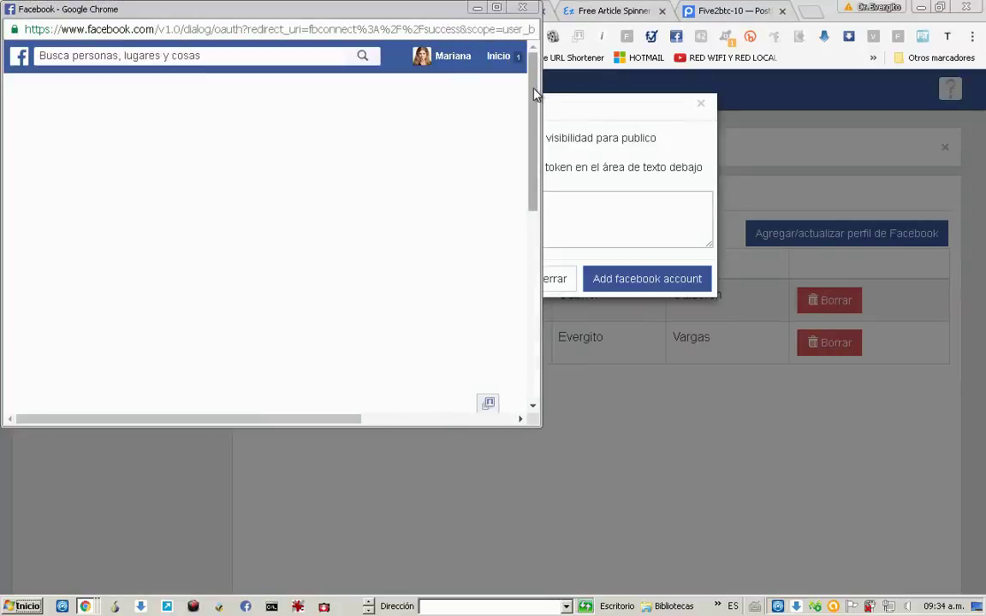
{"action": "left_click", "coordinate": [521, 8]}
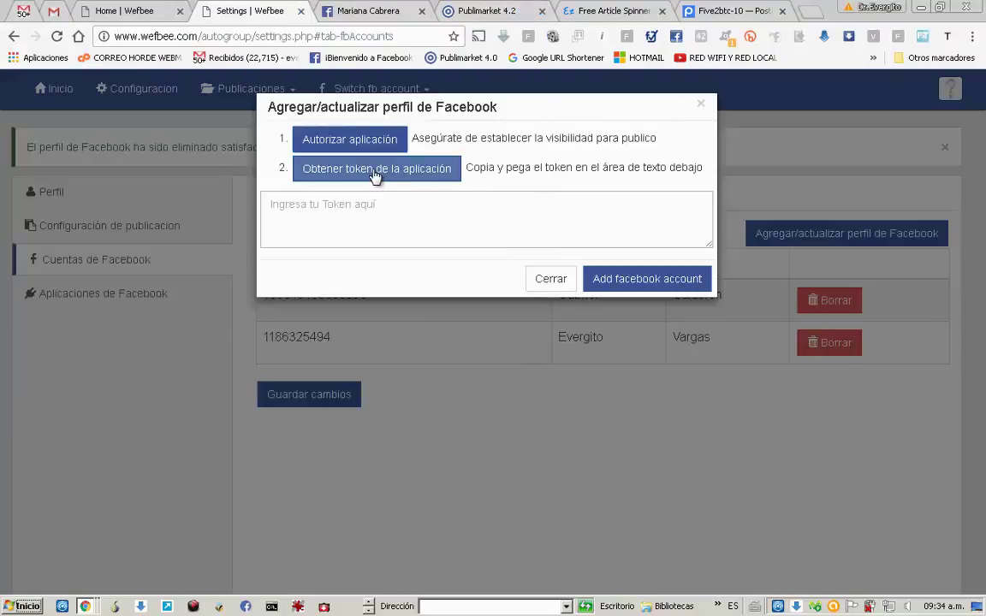
- Try to add the Facebook account with an empty token field, and reopen the add-profile dialog
{"action": "left_click", "coordinate": [607, 281]}
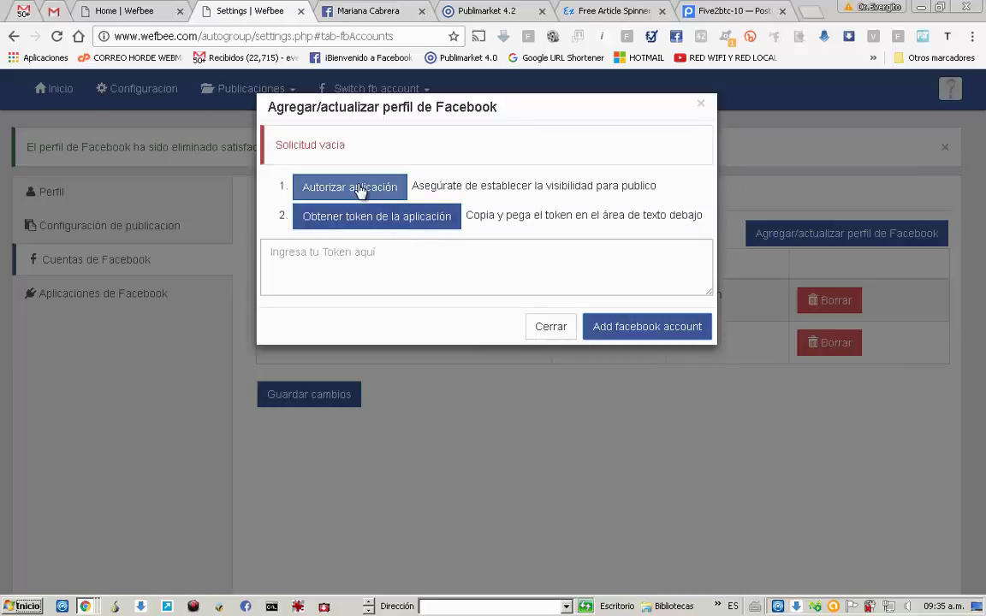
{"action": "left_click", "coordinate": [702, 105]}
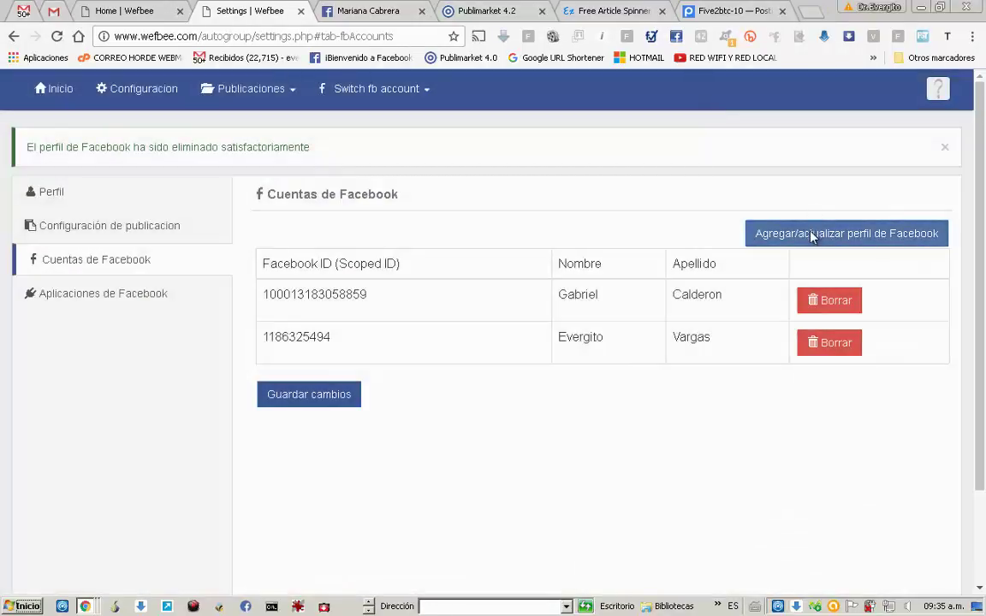
{"action": "left_click", "coordinate": [813, 236]}
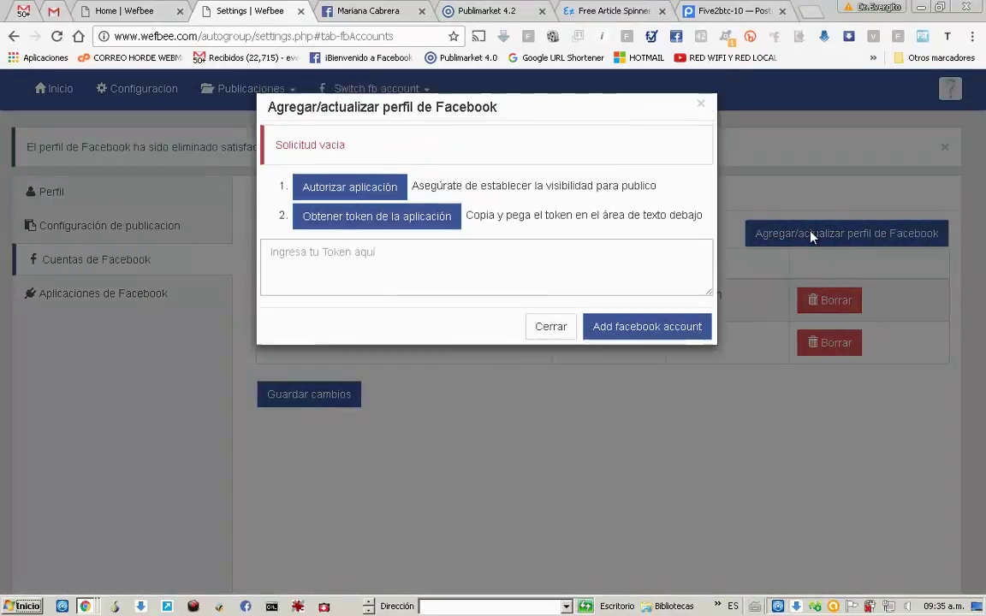
- Authorize the HTC Sense application again from the add-profile dialog and close the authorization window
{"action": "left_click", "coordinate": [356, 189]}
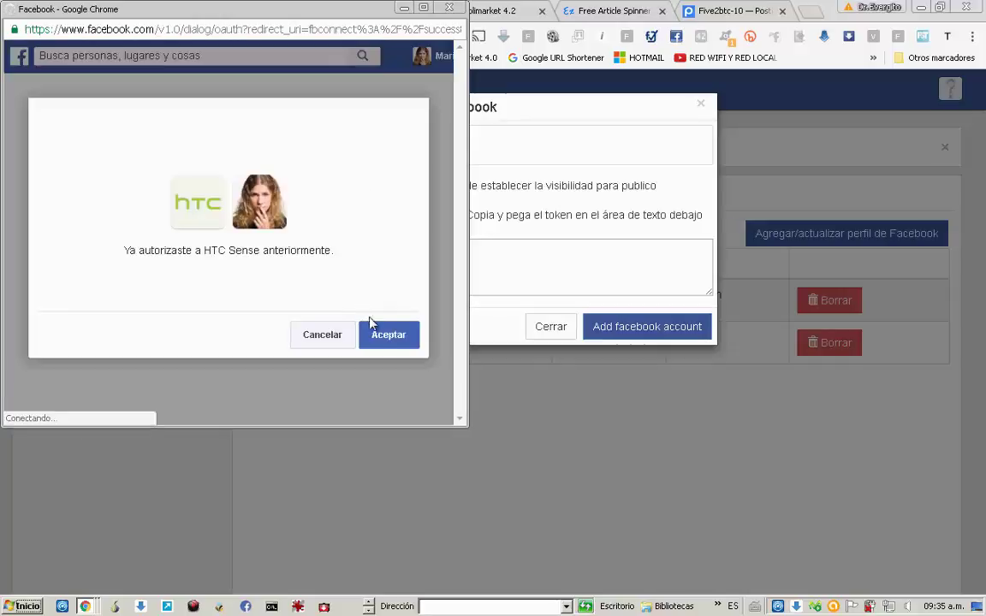
{"action": "left_click", "coordinate": [379, 336]}
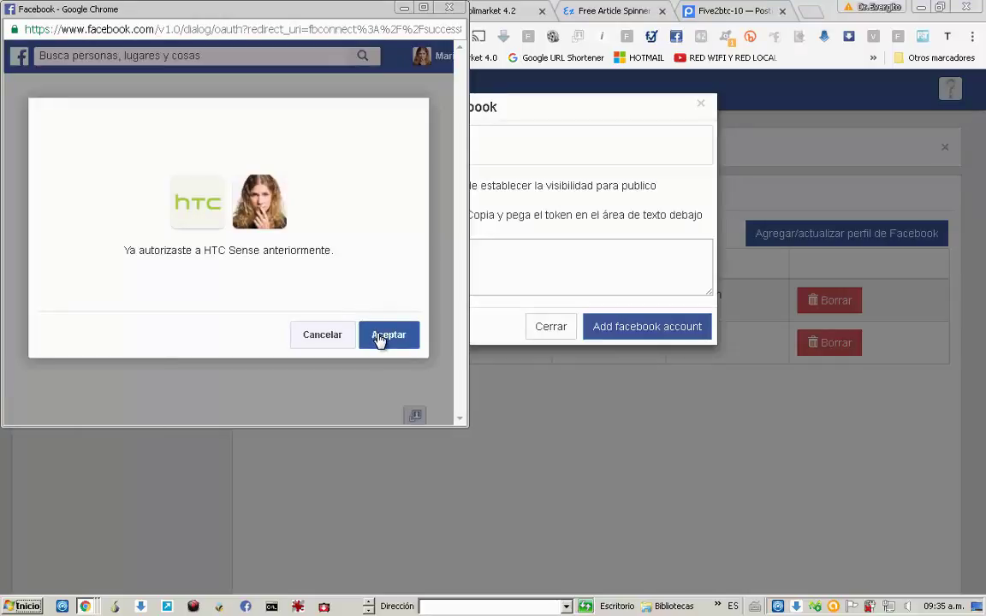
{"action": "left_click", "coordinate": [383, 339]}
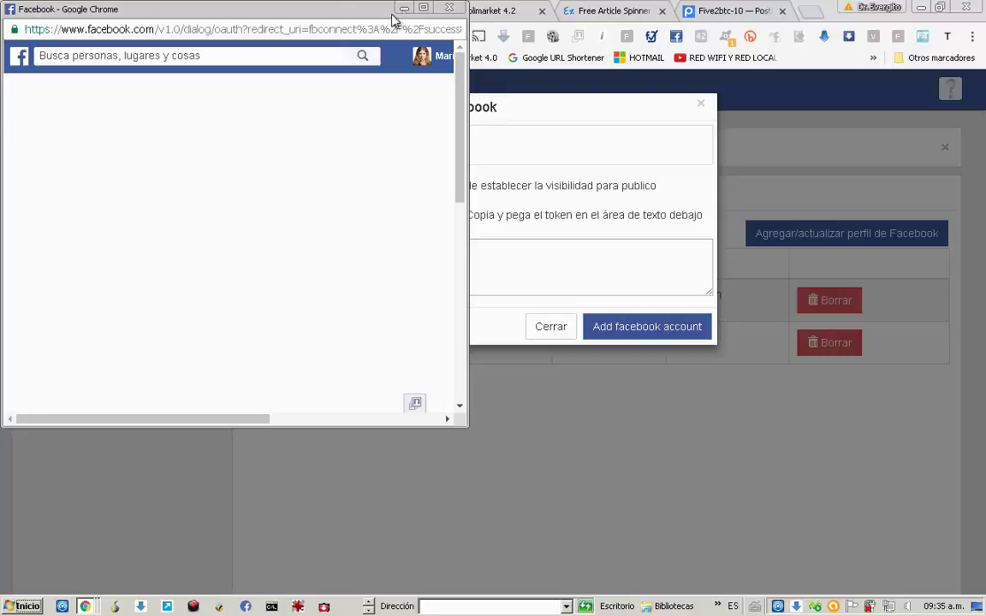
{"action": "left_click", "coordinate": [450, 9]}
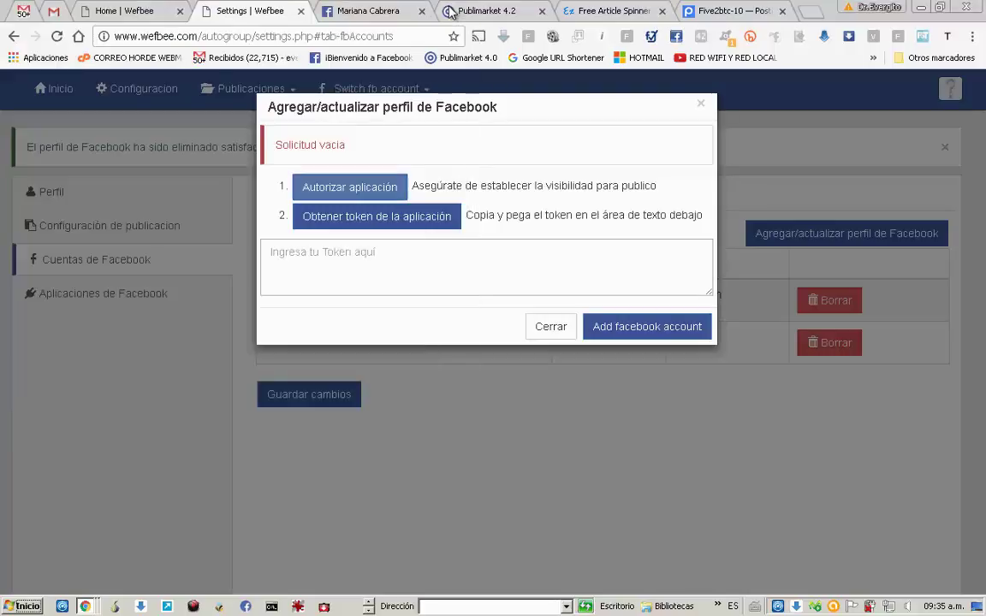
- Obtain the HTC Sense application's access token and run the debug check on it in Facebook's access token debugger
{"action": "left_click", "coordinate": [383, 219]}
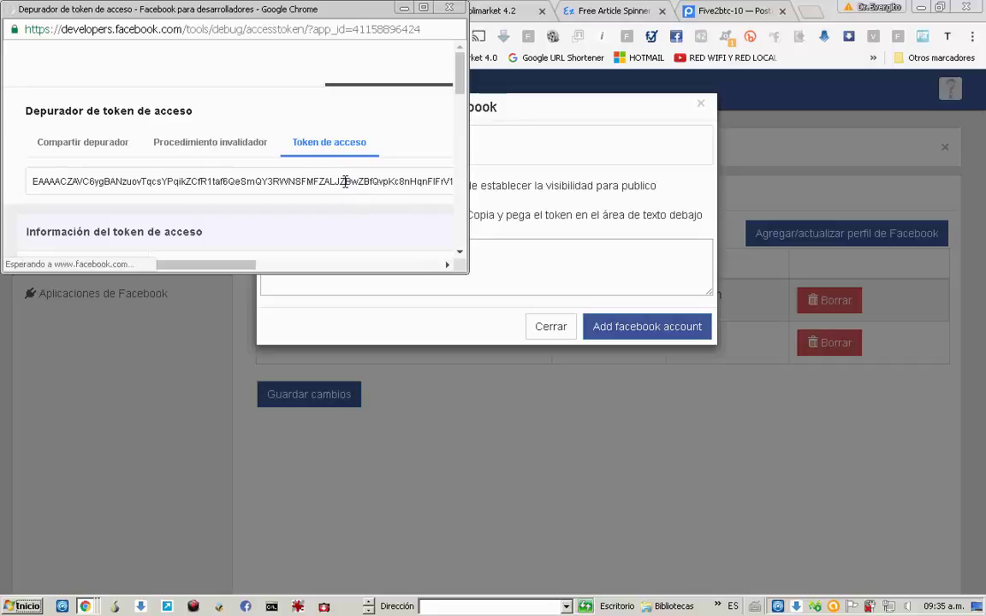
{"action": "left_click", "coordinate": [345, 181]}
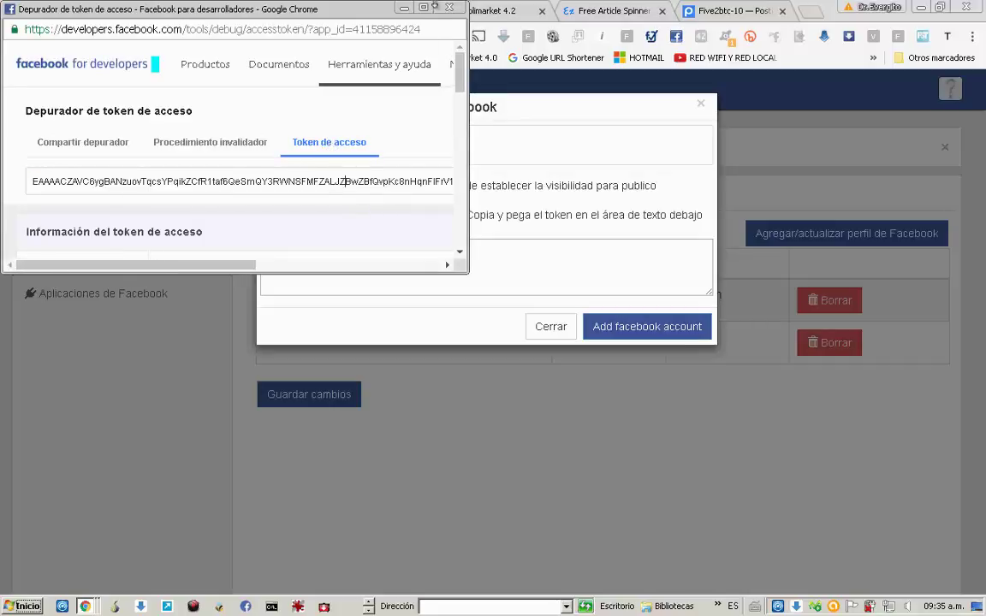
{"action": "left_click", "coordinate": [424, 9]}
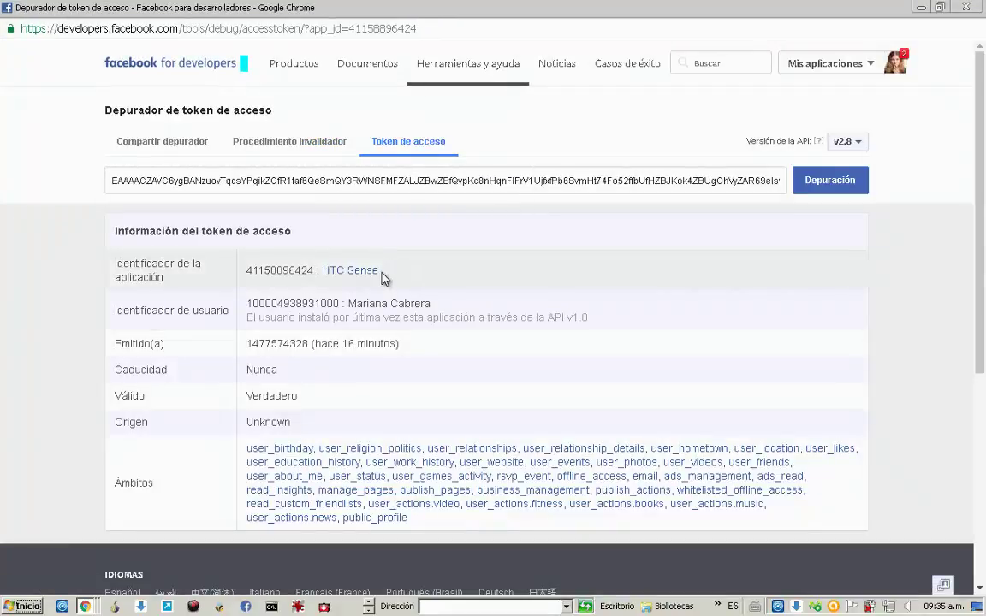
{"action": "left_click_drag", "start_coordinate": [382, 272], "coordinate": [308, 269]}
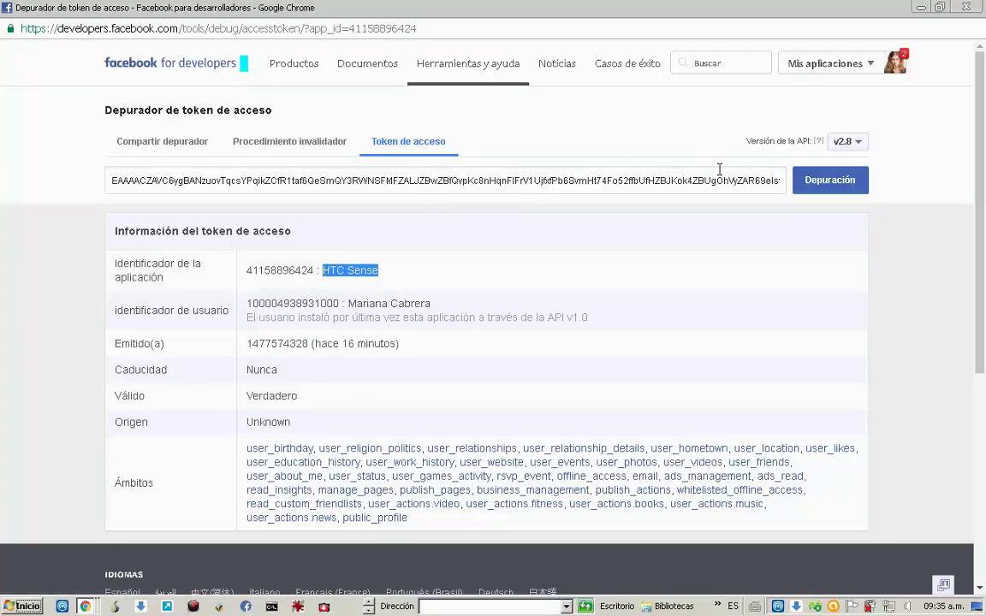
{"action": "left_click", "coordinate": [817, 184]}
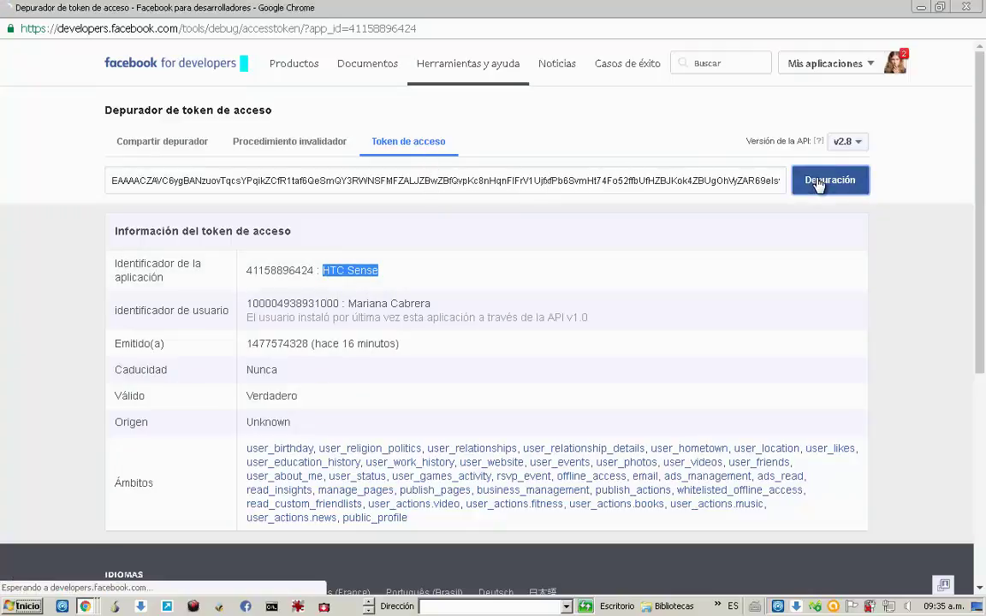
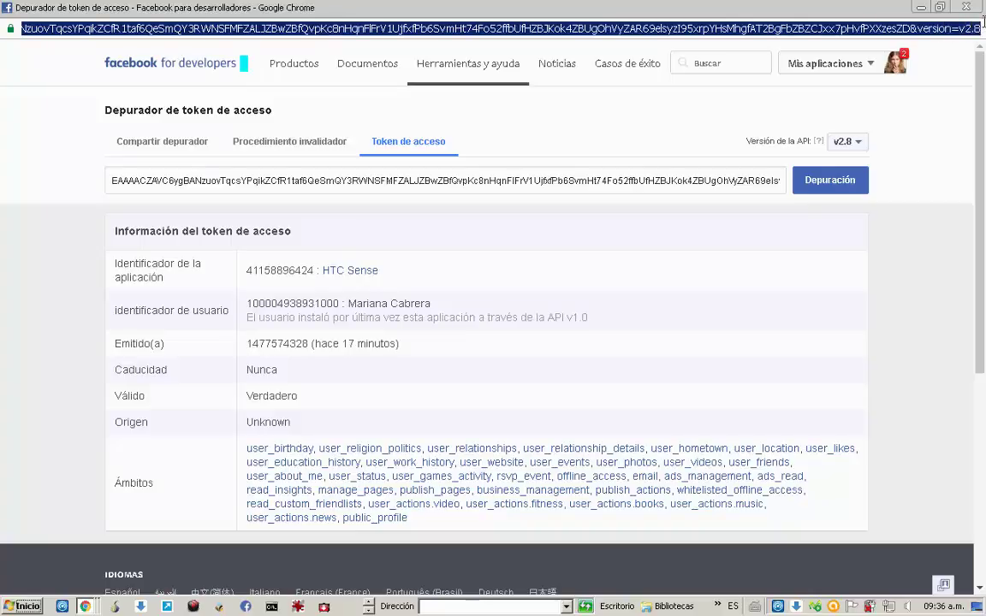
- Copy the complete access token from the token field of the access token debugger
{"action": "left_click_drag", "start_coordinate": [969, 25], "coordinate": [789, 47]}
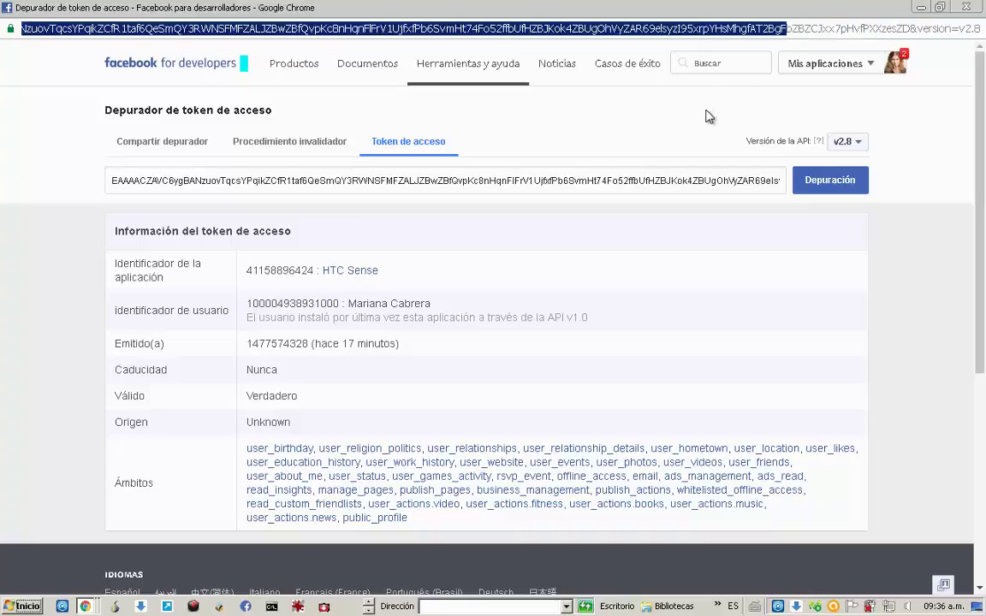
{"action": "left_click", "coordinate": [640, 177]}
{"action": "double_click", "coordinate": [635, 177]}
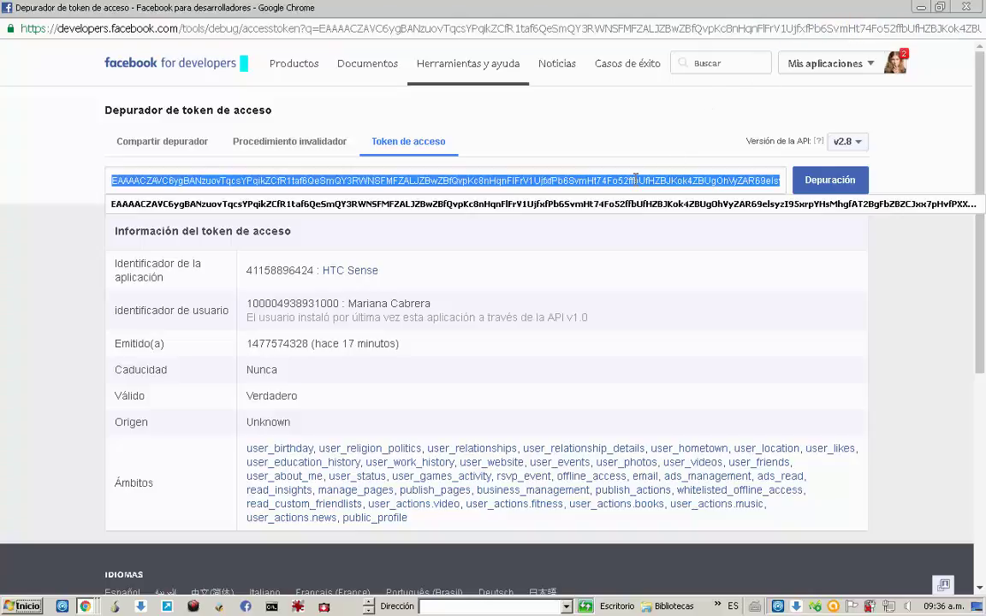
{"action": "right_click", "coordinate": [635, 183]}
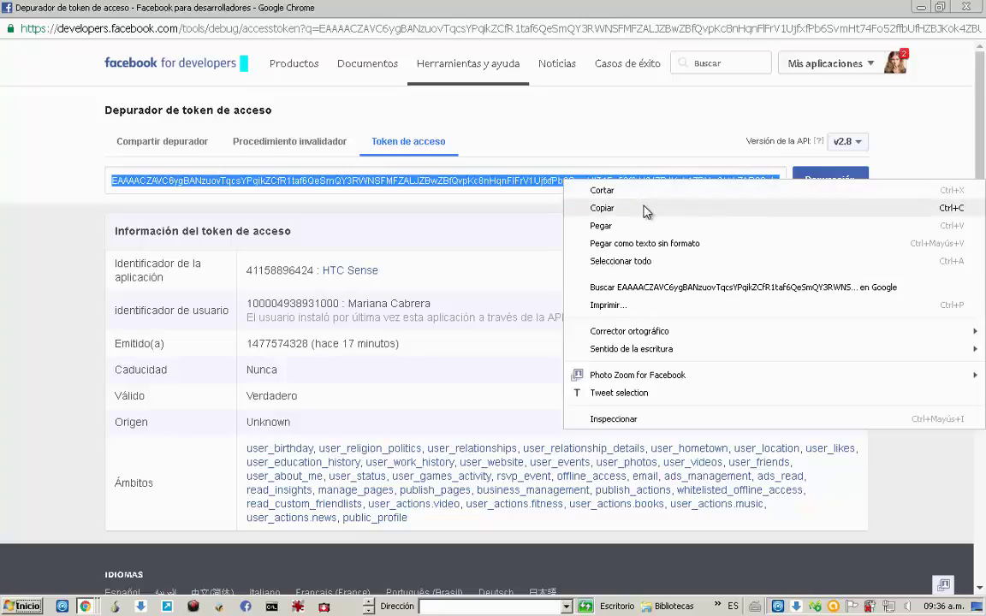
{"action": "left_click", "coordinate": [647, 208]}
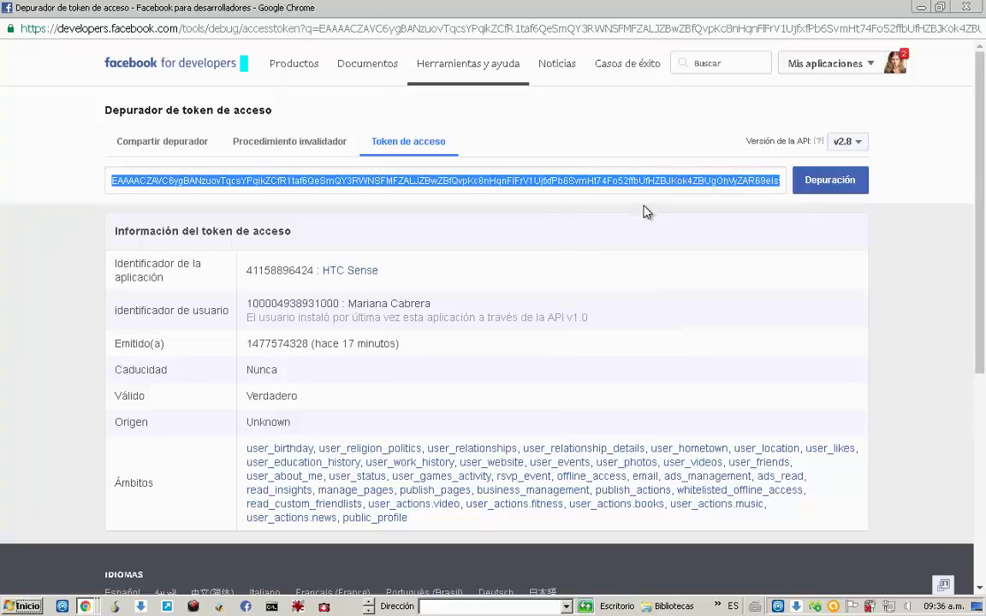
- Paste the access token into the token field of Wefbee's add-profile dialog and add the Facebook account
{"action": "left_click", "coordinate": [941, 11]}
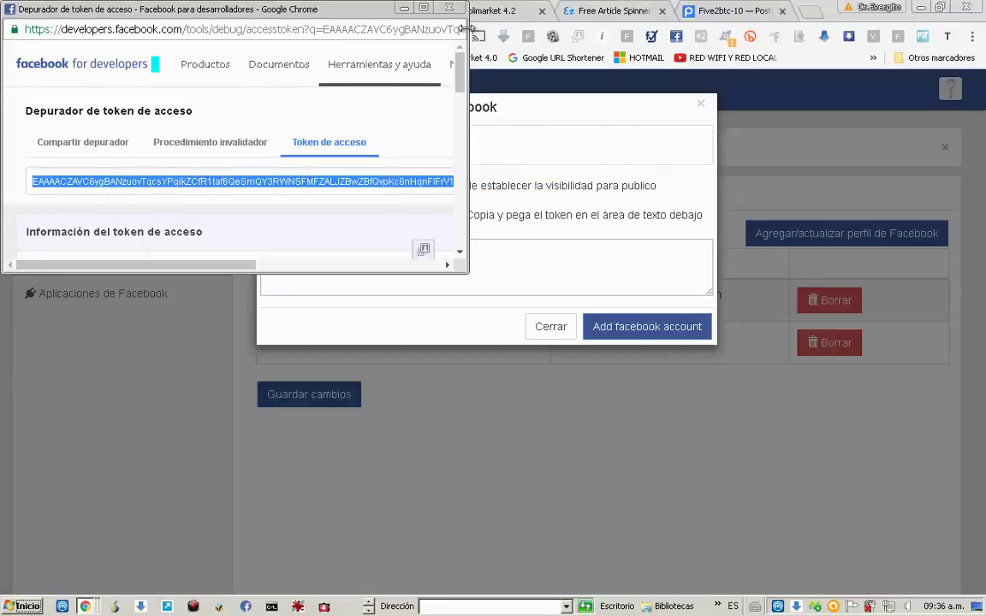
{"action": "left_click", "coordinate": [403, 8]}
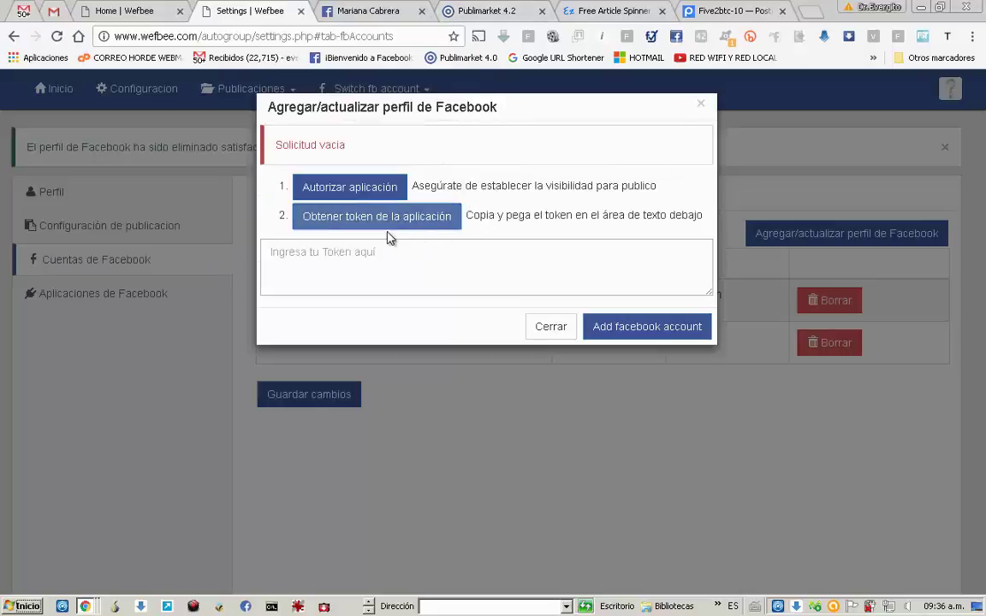
{"action": "left_click", "coordinate": [353, 250]}
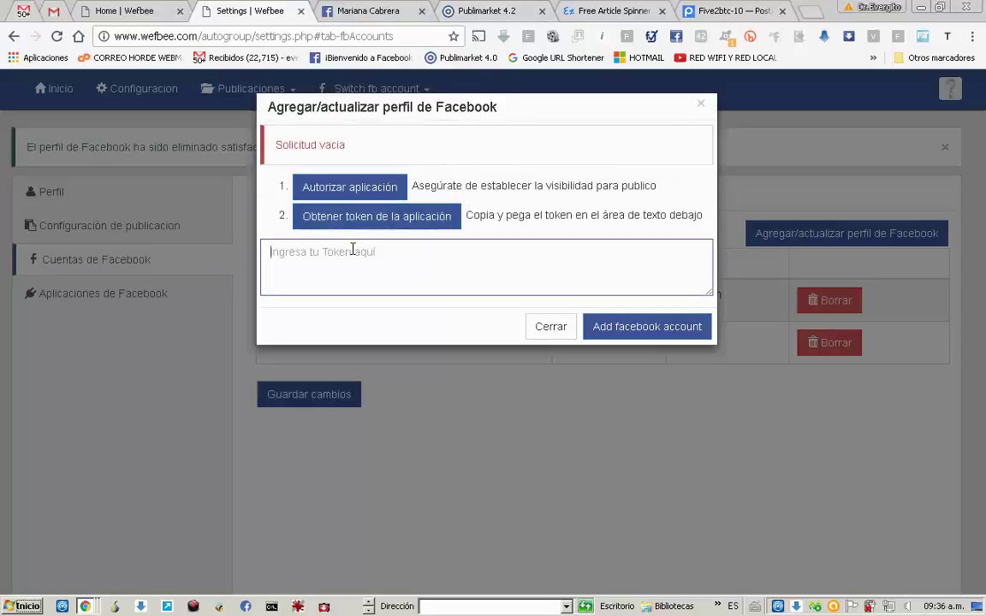
{"action": "right_click", "coordinate": [351, 251]}
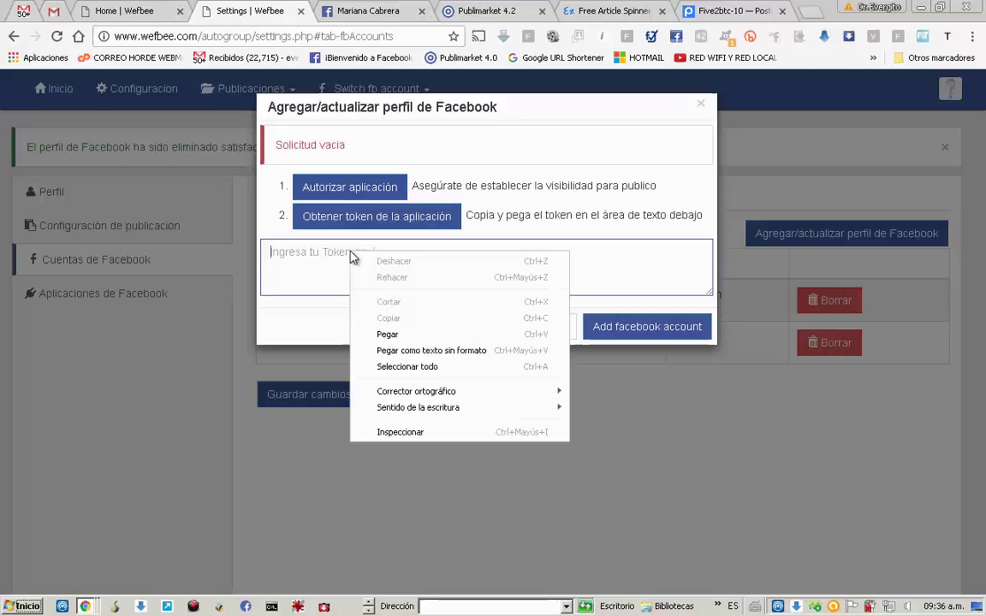
{"action": "left_click", "coordinate": [402, 337]}
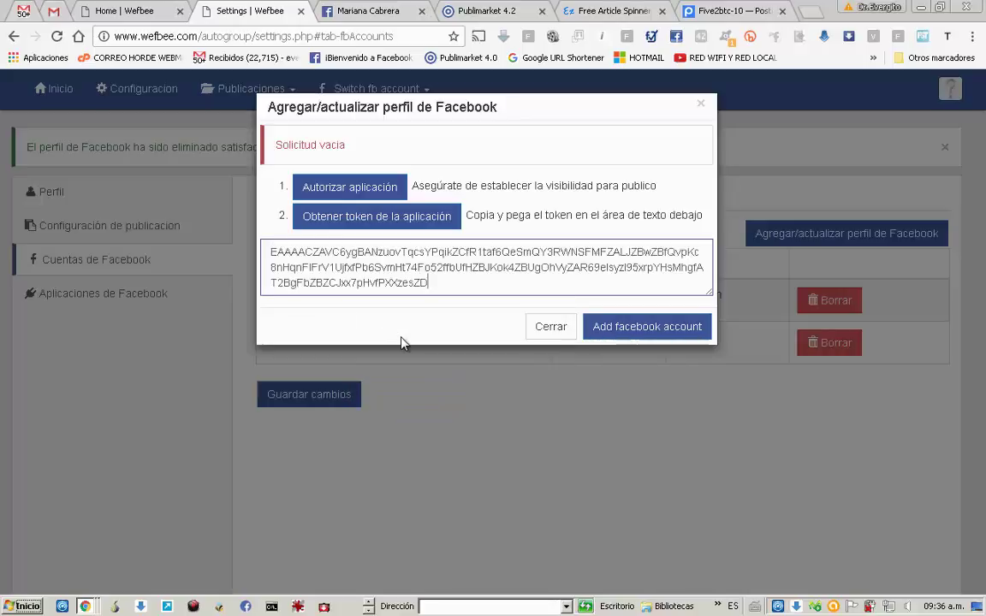
{"action": "left_click", "coordinate": [636, 328]}
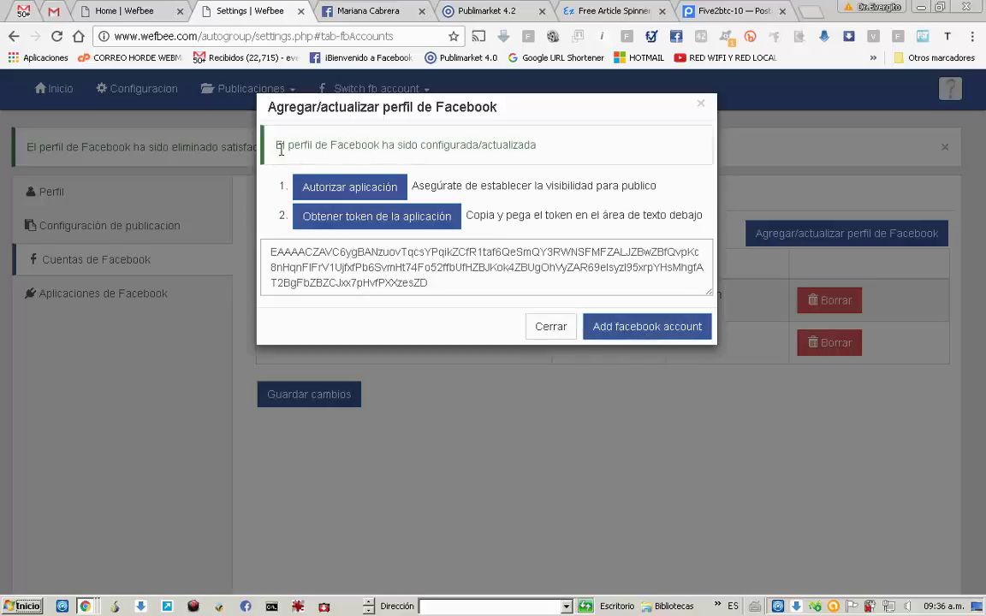
{"action": "left_click_drag", "start_coordinate": [255, 142], "coordinate": [541, 162]}
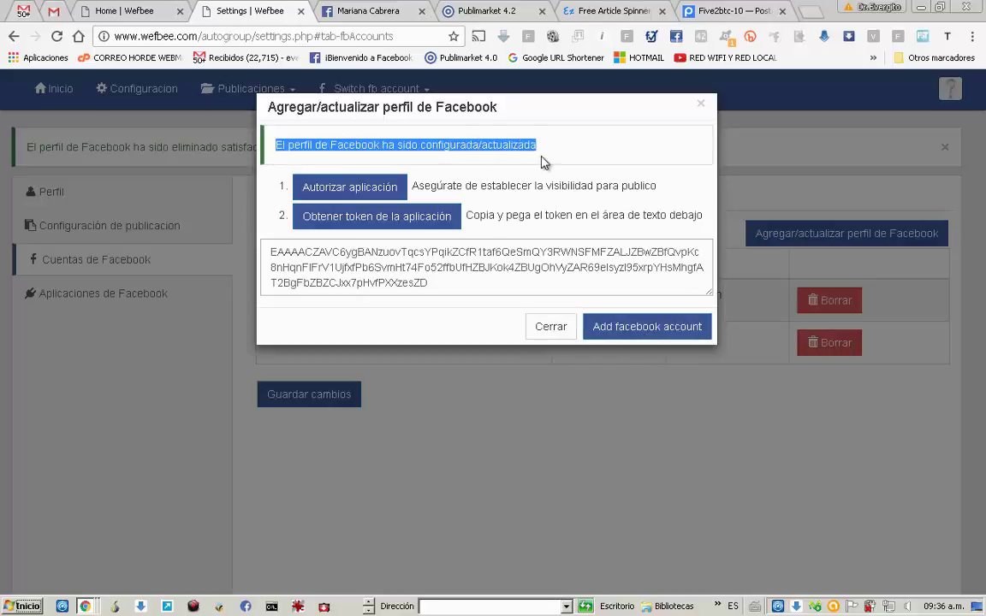
- Submit the Facebook account, close the add-profile dialog and save the changes to the Facebook accounts
{"action": "left_click", "coordinate": [610, 333]}
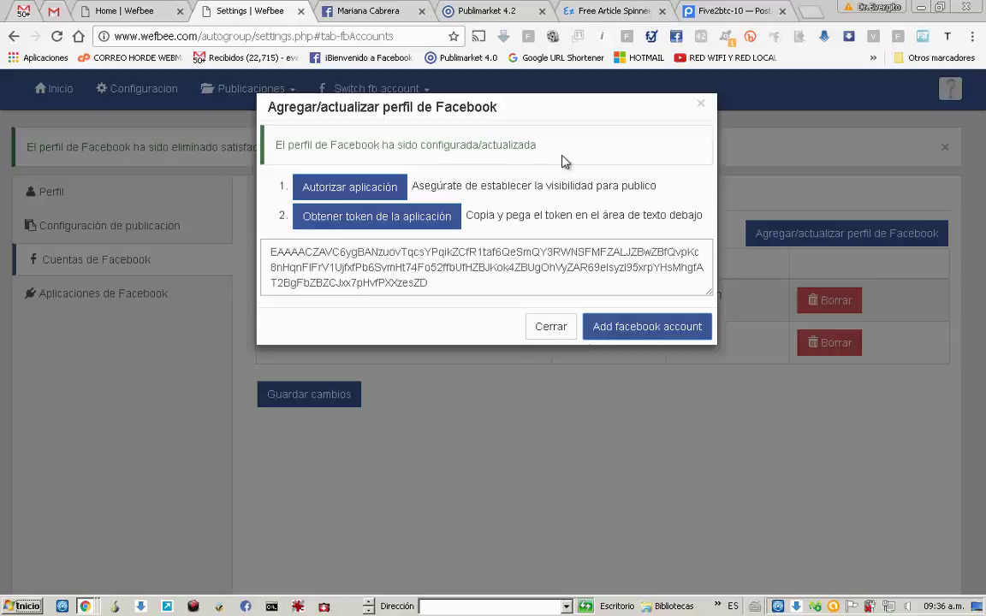
{"action": "left_click", "coordinate": [701, 105]}
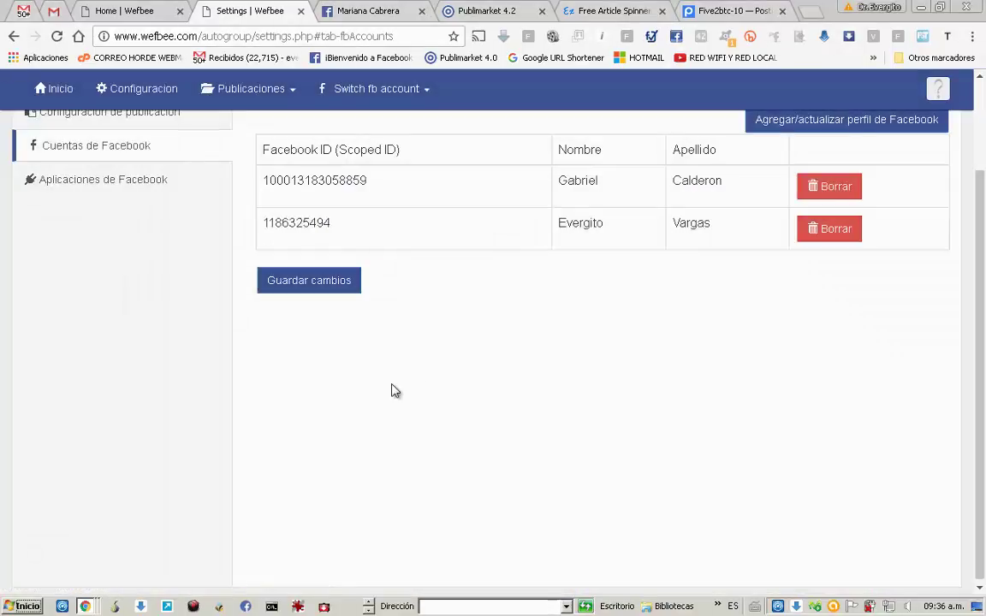
{"action": "left_click", "coordinate": [299, 282]}
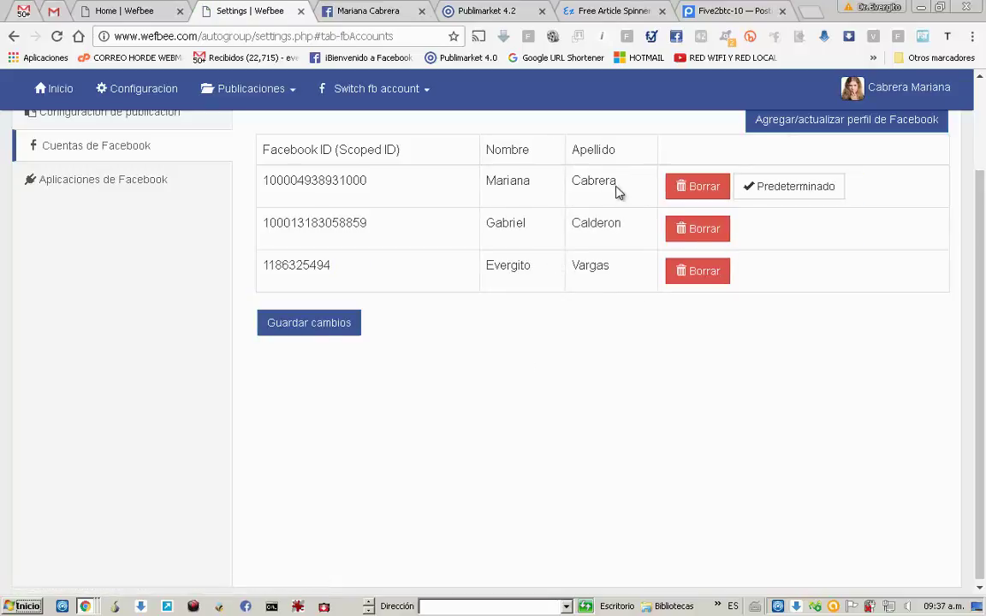
- Review the registered Facebook accounts, the account switcher's entries and the user profile settings in Wefbee
{"action": "left_click_drag", "start_coordinate": [623, 192], "coordinate": [267, 188]}
{"action": "left_click", "coordinate": [178, 433]}
{"action": "left_click", "coordinate": [387, 92]}
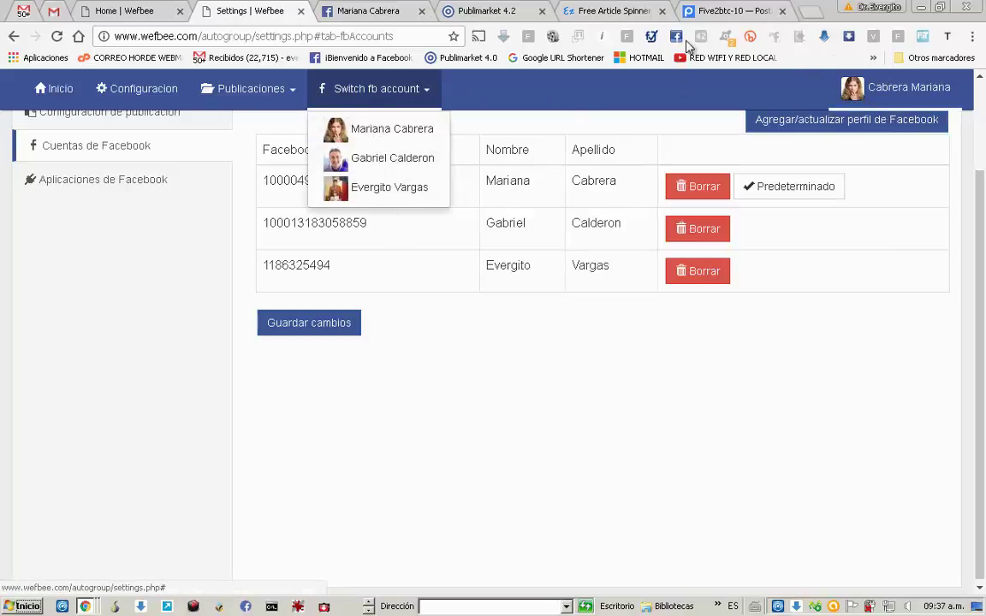
{"action": "left_click", "coordinate": [406, 17]}
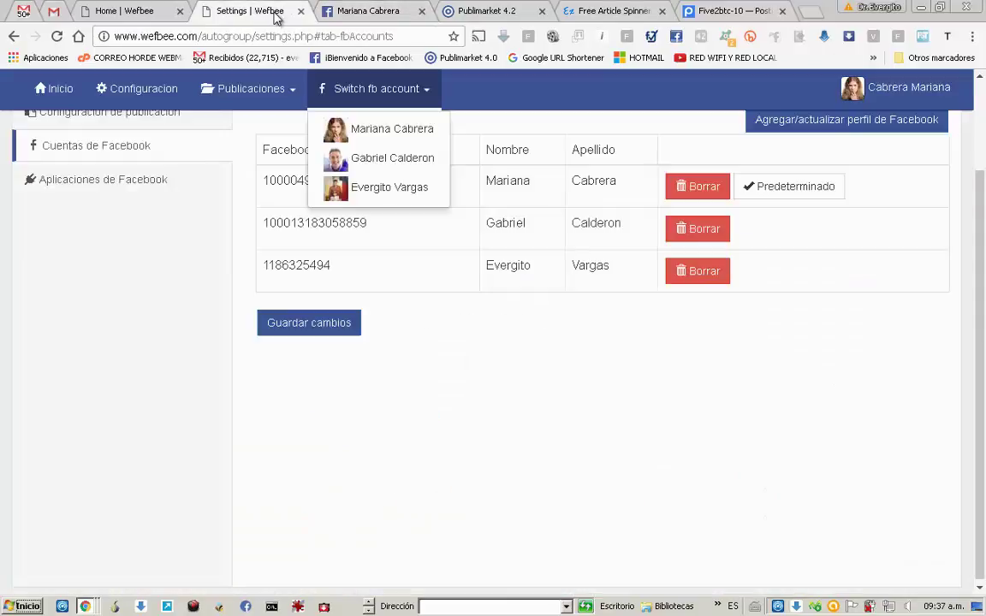
{"action": "left_click", "coordinate": [183, 233]}
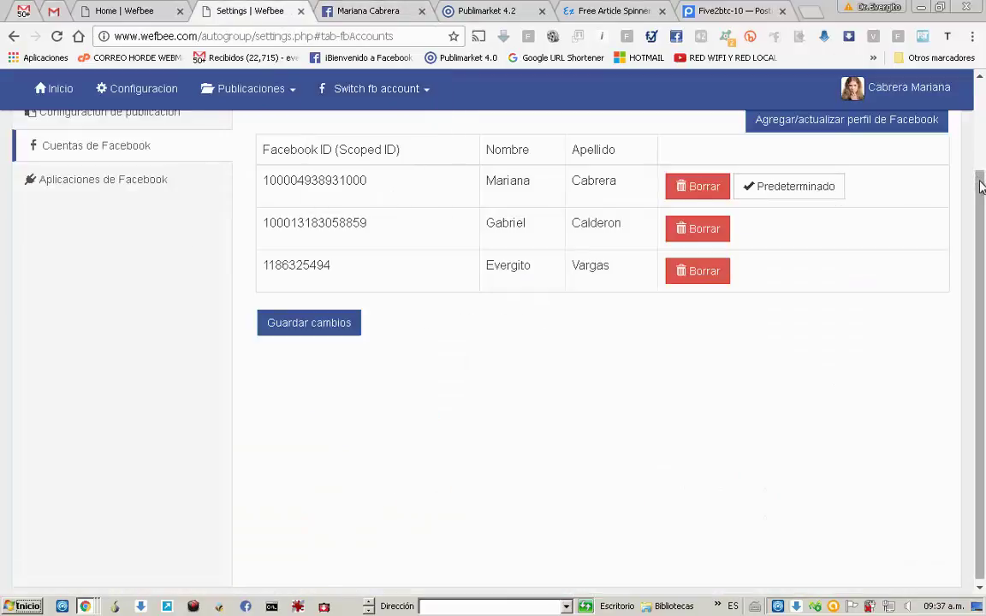
{"action": "left_click_drag", "start_coordinate": [979, 185], "coordinate": [971, 119]}
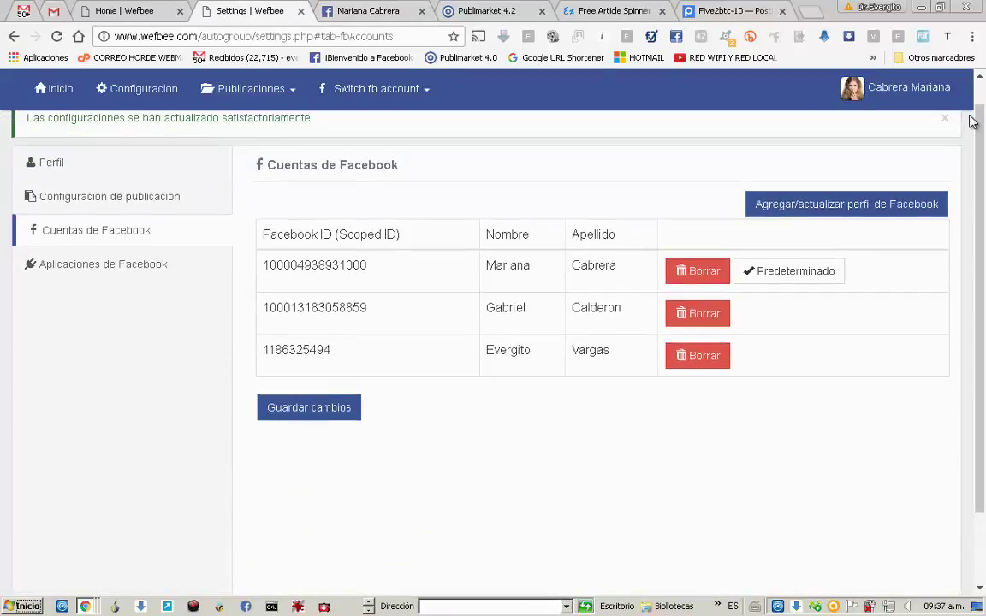
{"action": "left_click", "coordinate": [130, 100]}
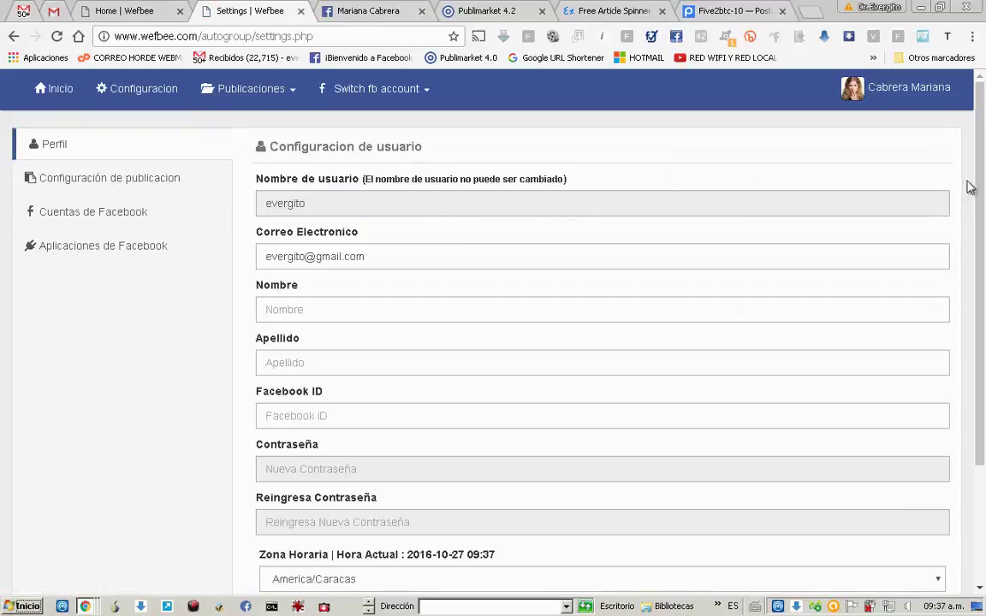
{"action": "scroll", "coordinate": [969, 187], "scroll_direction": "down", "scroll_amount": 3}
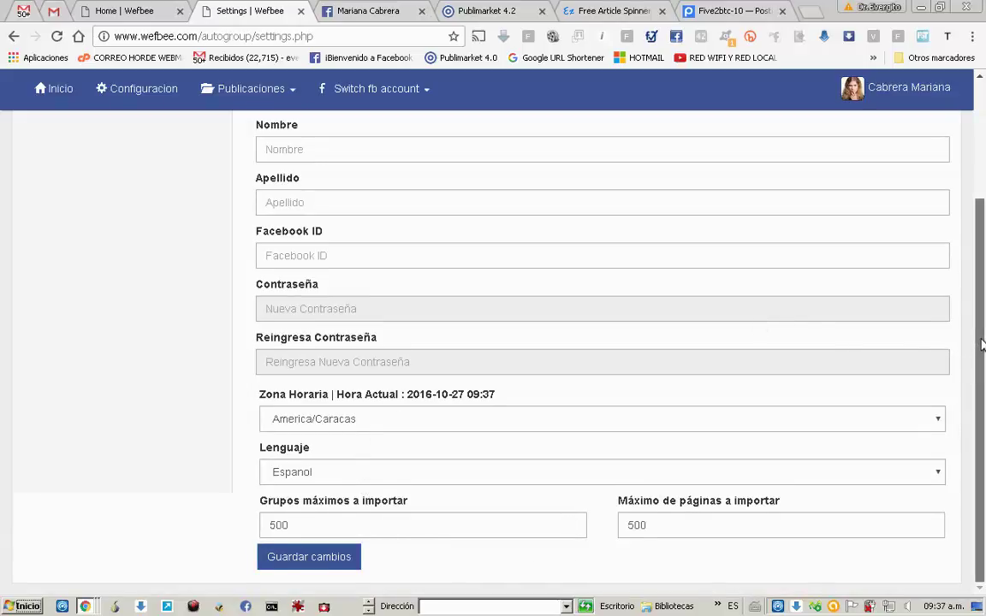
{"action": "left_click_drag", "start_coordinate": [981, 344], "coordinate": [958, 196]}
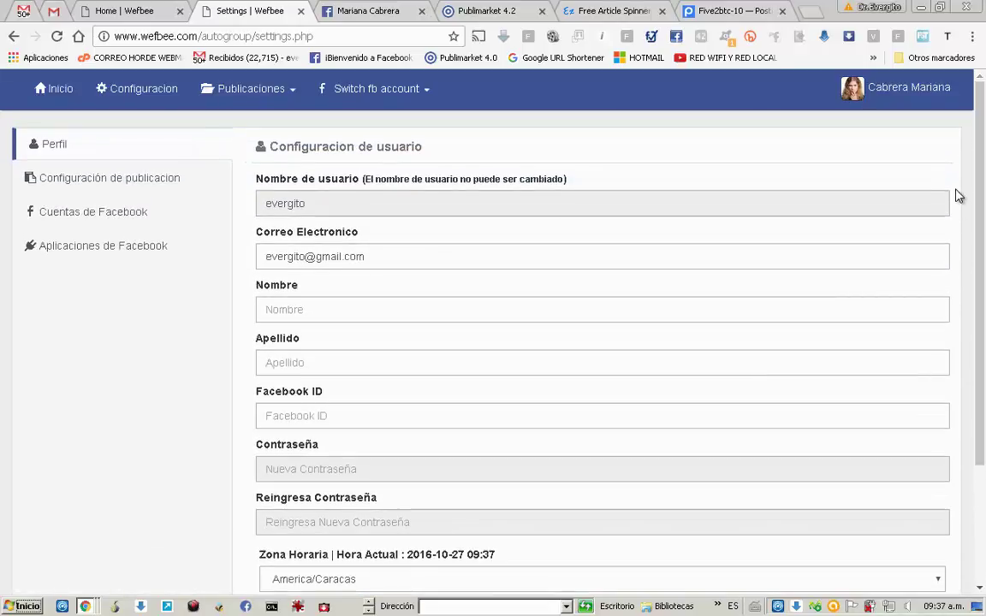
{"action": "left_click", "coordinate": [94, 214]}
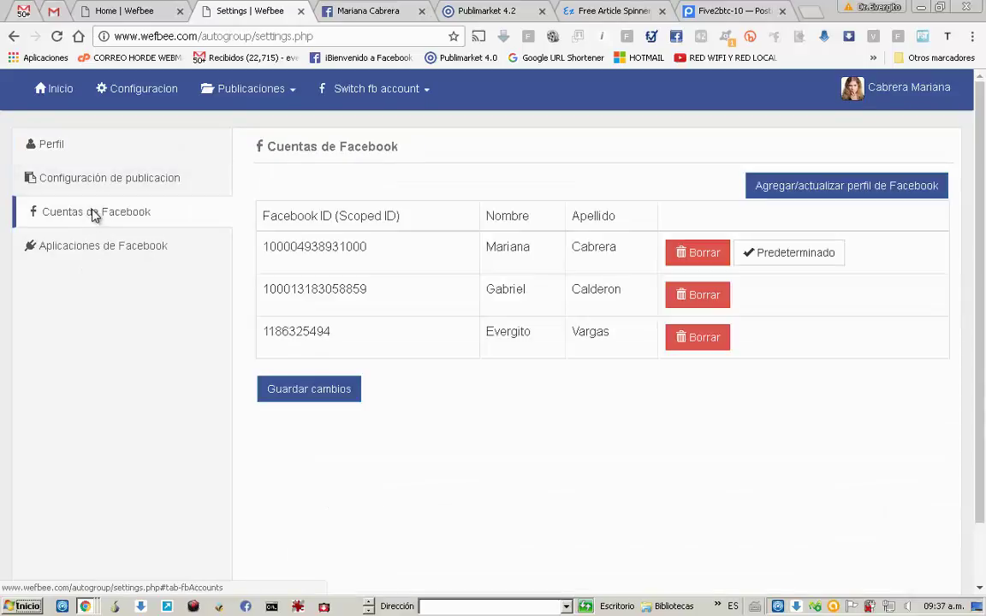
- In the publication settings, select an interval of 310 Sec and HTC Sense as the Facebook app
{"action": "left_click", "coordinate": [80, 186]}
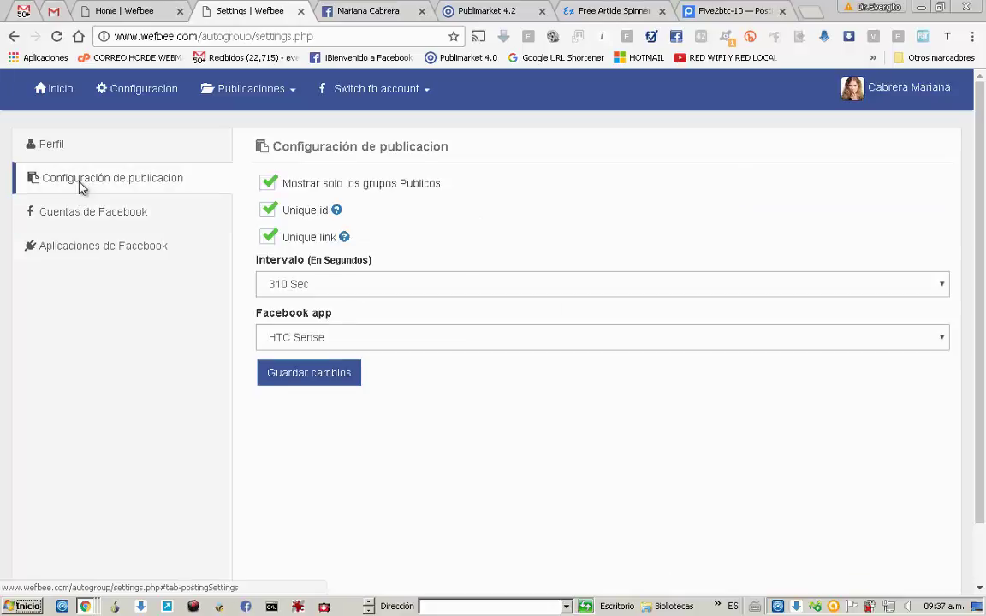
{"action": "left_click", "coordinate": [460, 286]}
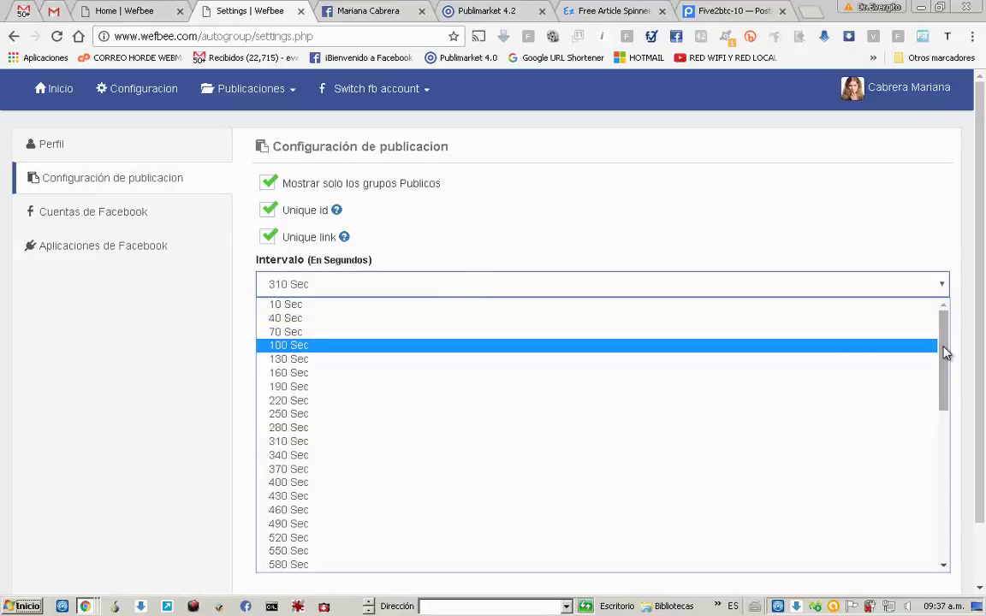
{"action": "left_click_drag", "start_coordinate": [945, 352], "coordinate": [945, 356]}
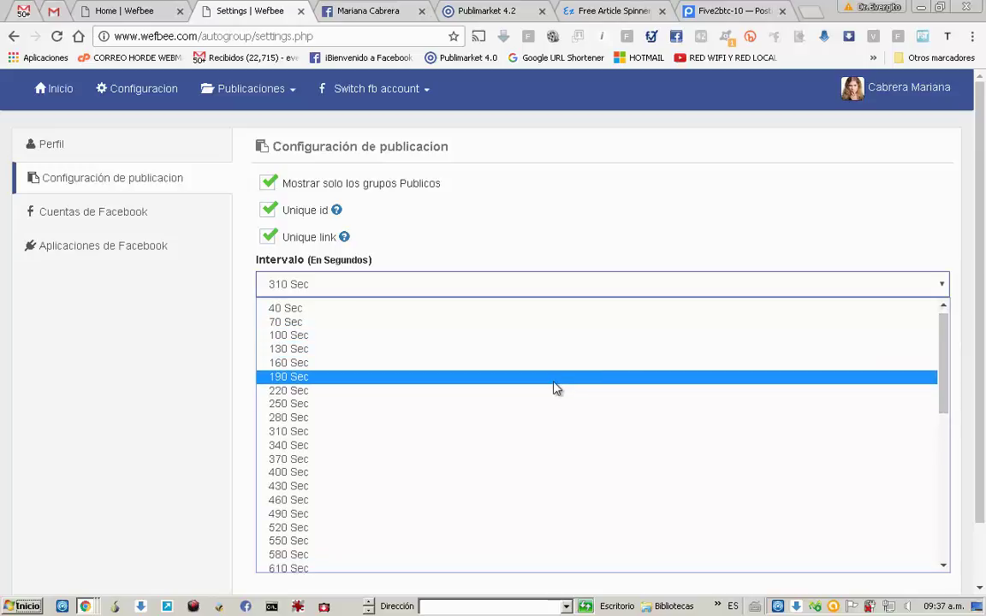
{"action": "left_click", "coordinate": [515, 435]}
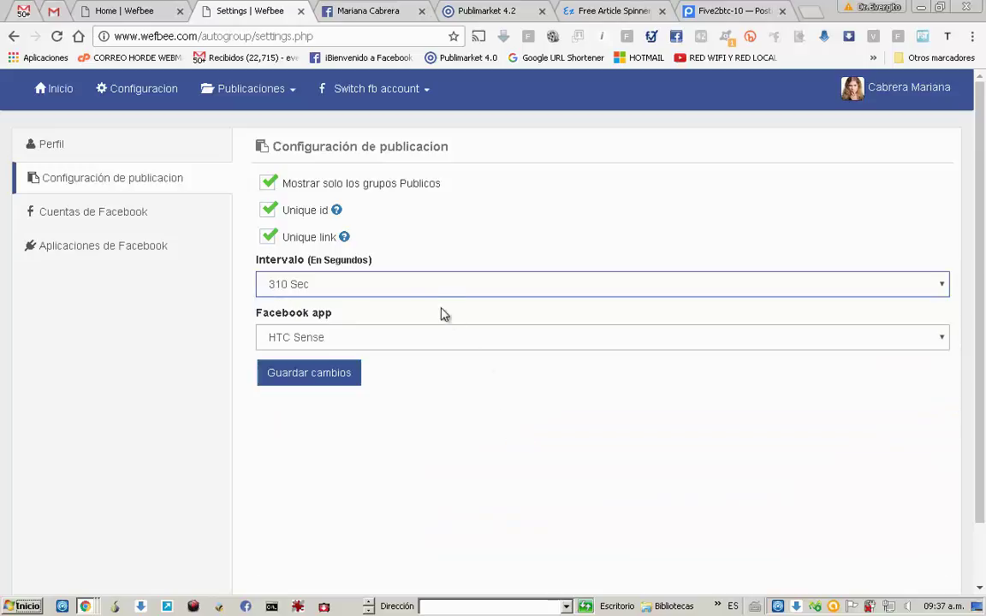
{"action": "left_click", "coordinate": [357, 341]}
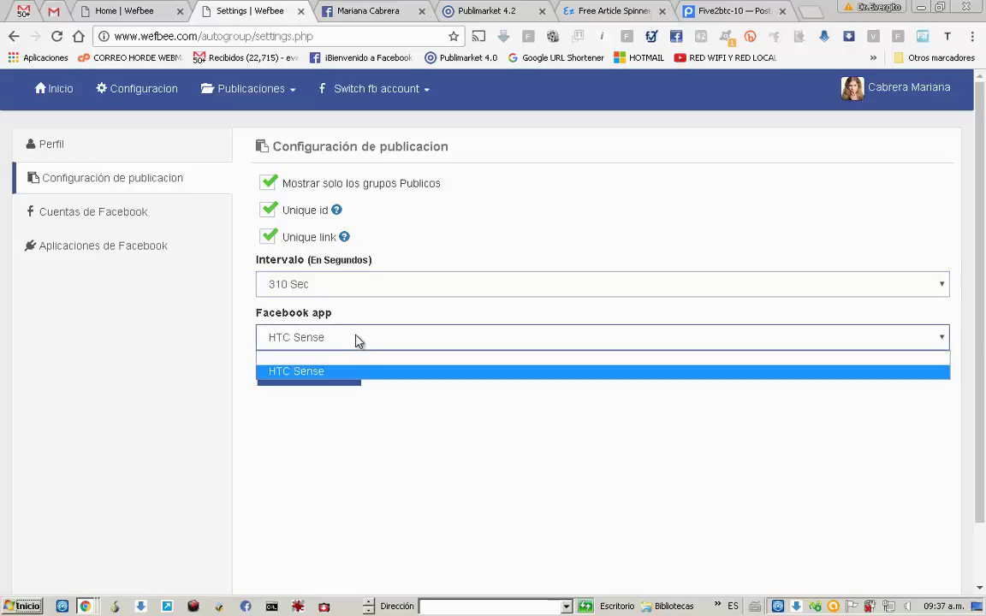
{"action": "left_click", "coordinate": [348, 372]}
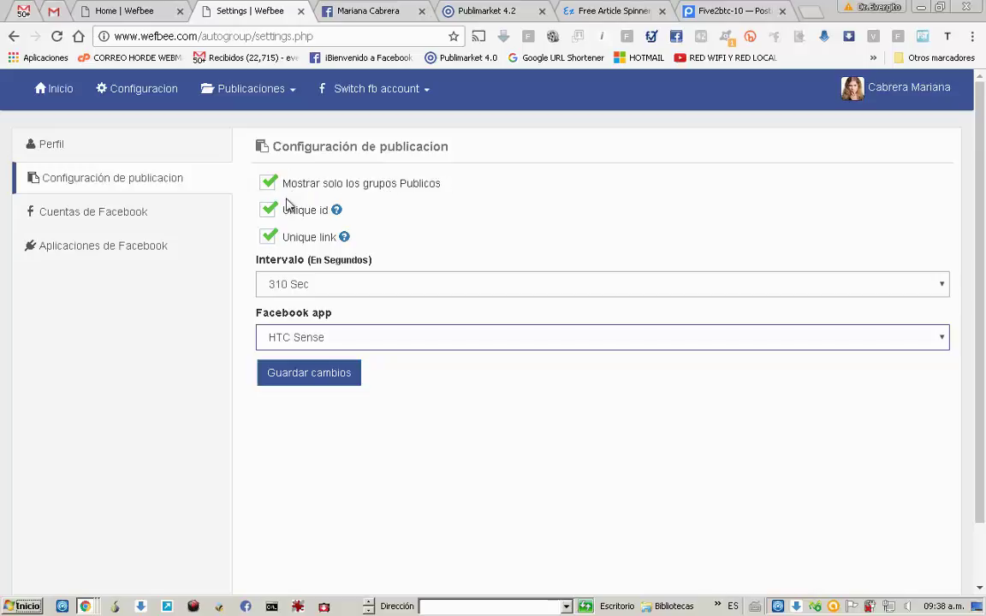
- Read the Unique id help, switch to Free Article Spinner and spin the article repeatedly to examine its text and image variations
{"action": "mouse_move", "coordinate": [336, 212]}
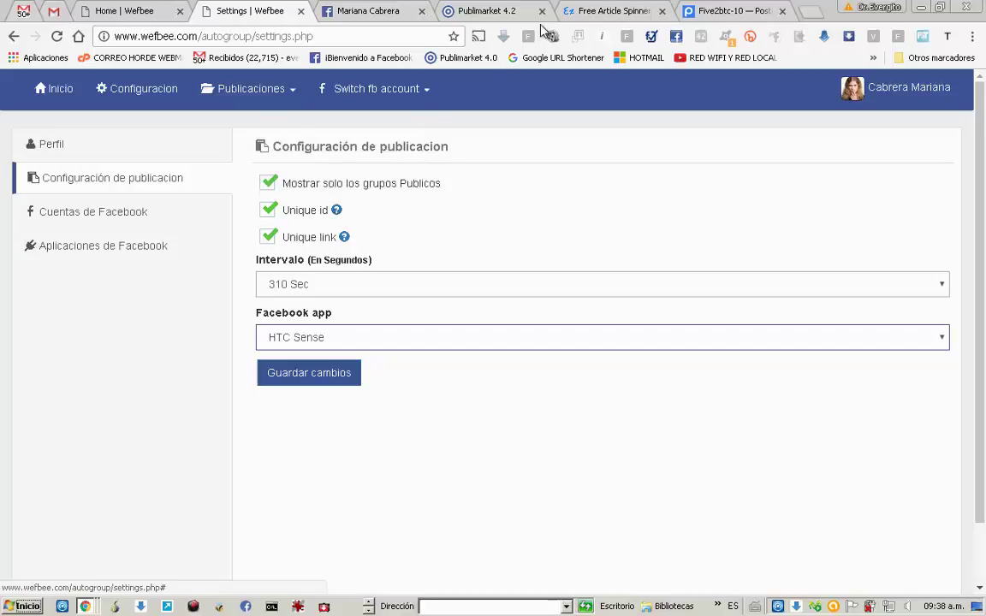
{"action": "left_click", "coordinate": [582, 12]}
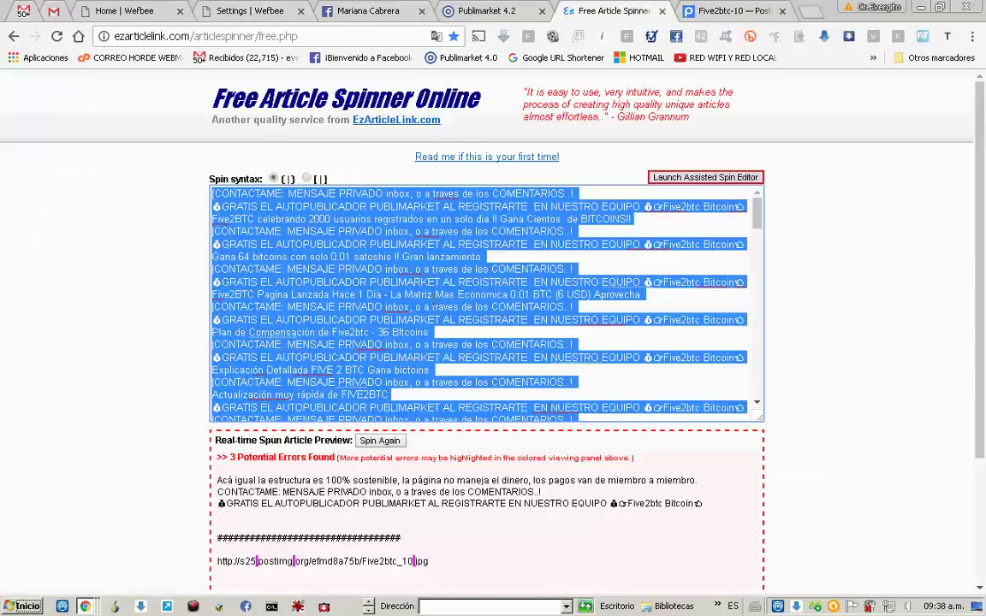
{"action": "left_click", "coordinate": [428, 294]}
{"action": "left_click", "coordinate": [381, 440]}
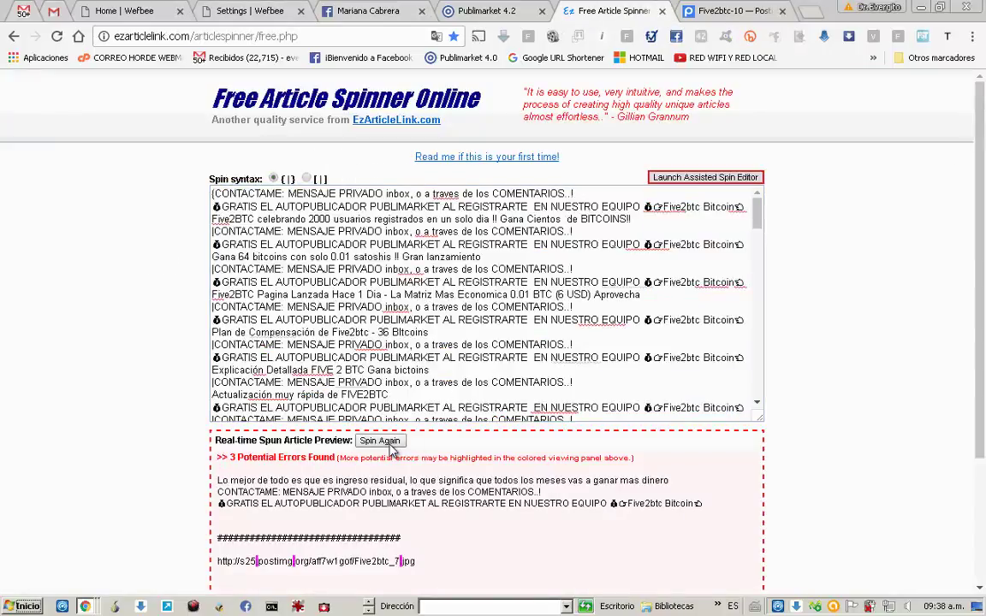
{"action": "left_click", "coordinate": [390, 445]}
{"action": "left_click", "coordinate": [389, 445]}
{"action": "left_click", "coordinate": [389, 445]}
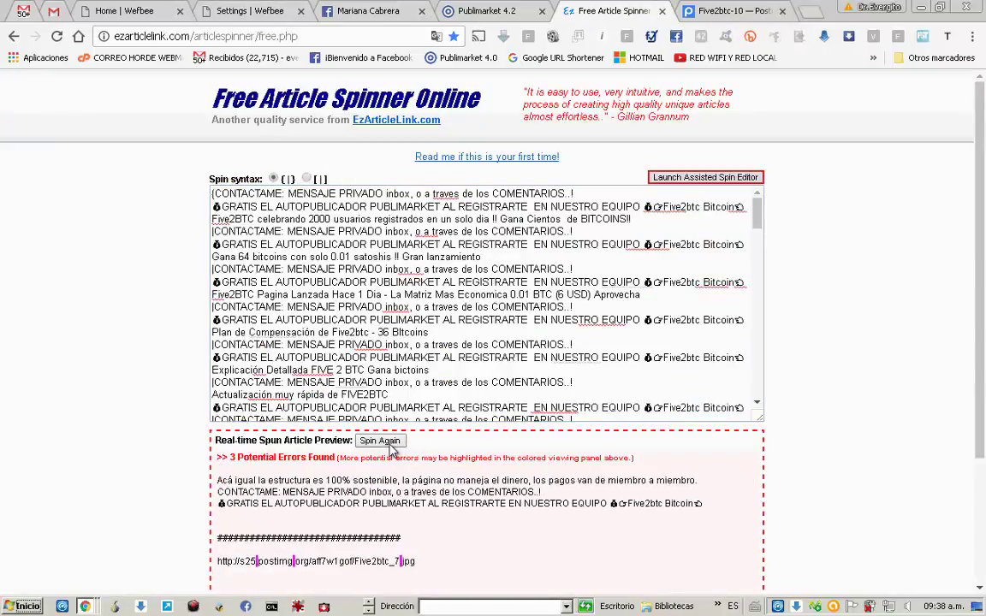
{"action": "left_click", "coordinate": [390, 445]}
{"action": "left_click", "coordinate": [389, 444]}
{"action": "left_click", "coordinate": [389, 443]}
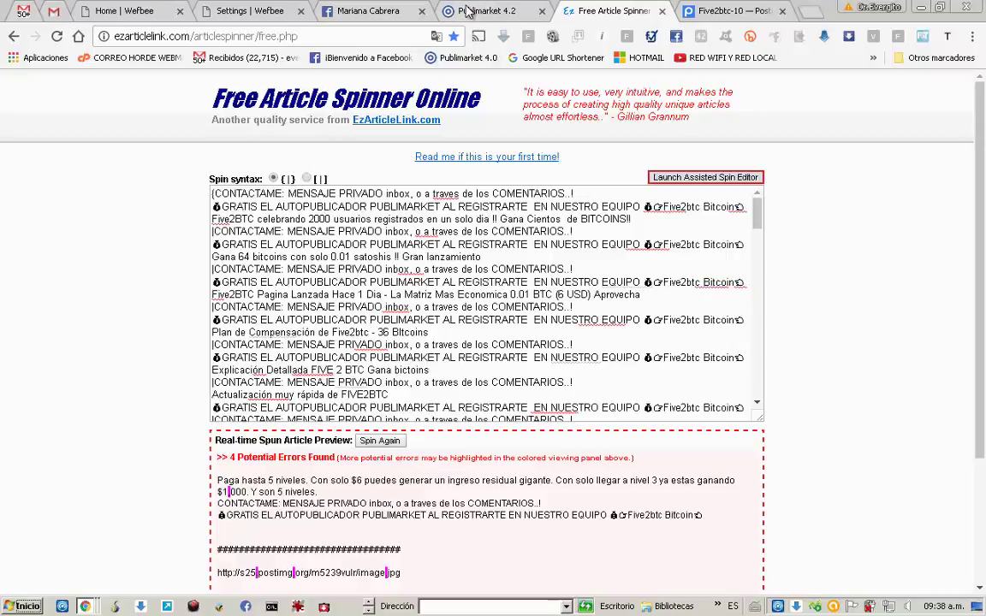
- Return to Wefbee's publication settings, read the Unique link help and save the settings
{"action": "left_click", "coordinate": [274, 10]}
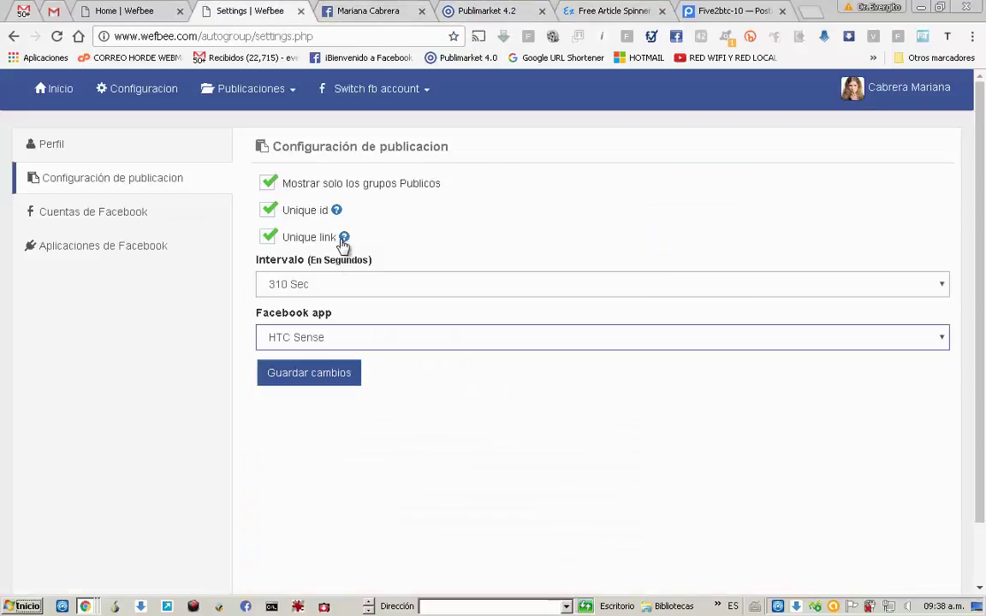
{"action": "mouse_move", "coordinate": [344, 241]}
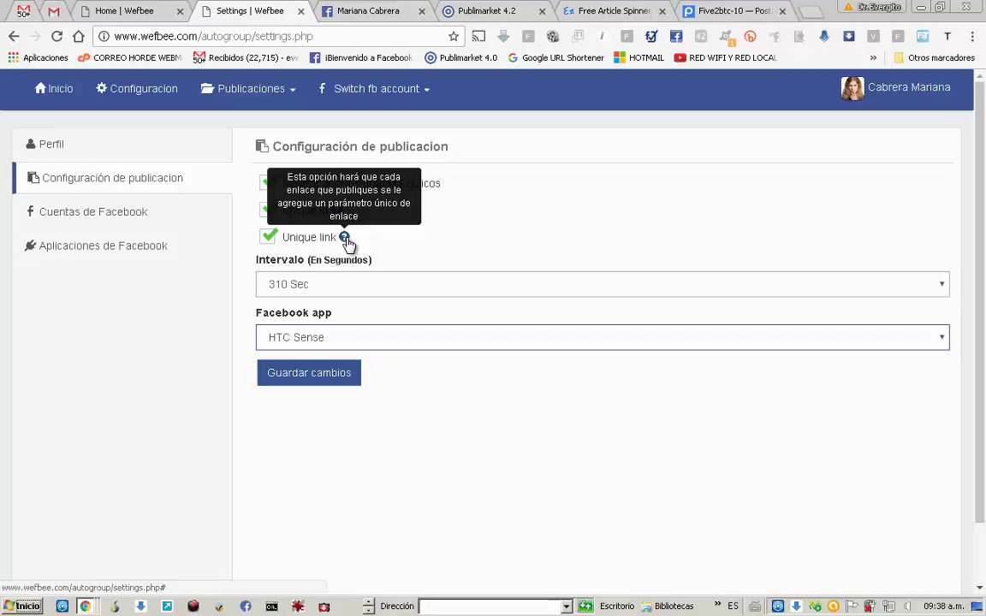
{"action": "left_click", "coordinate": [307, 381]}
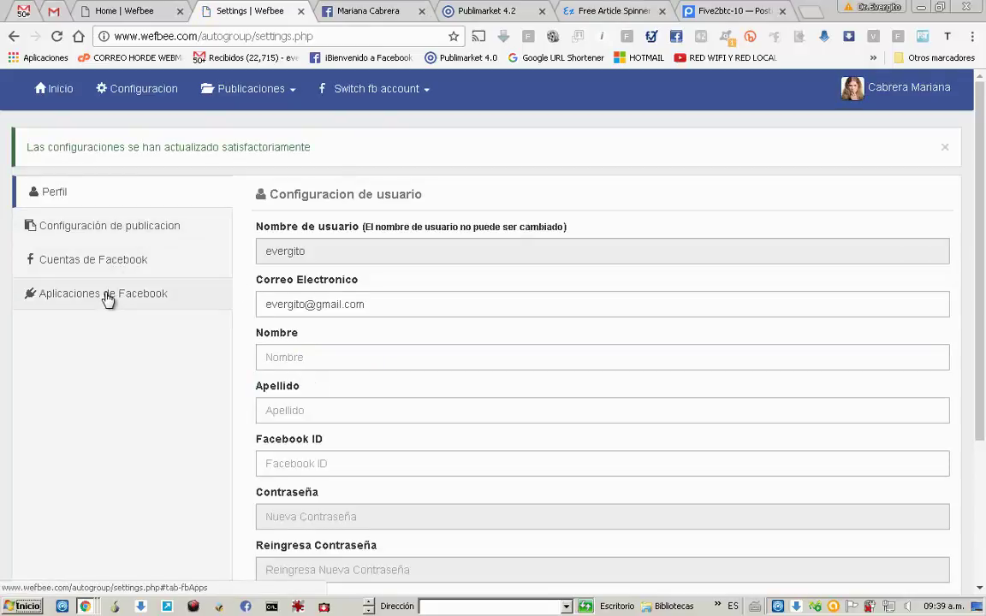
- Open Wefbee's home page and copy the YouTube link from the link post drafted in the other Wefbee tab
{"action": "left_click", "coordinate": [47, 94]}
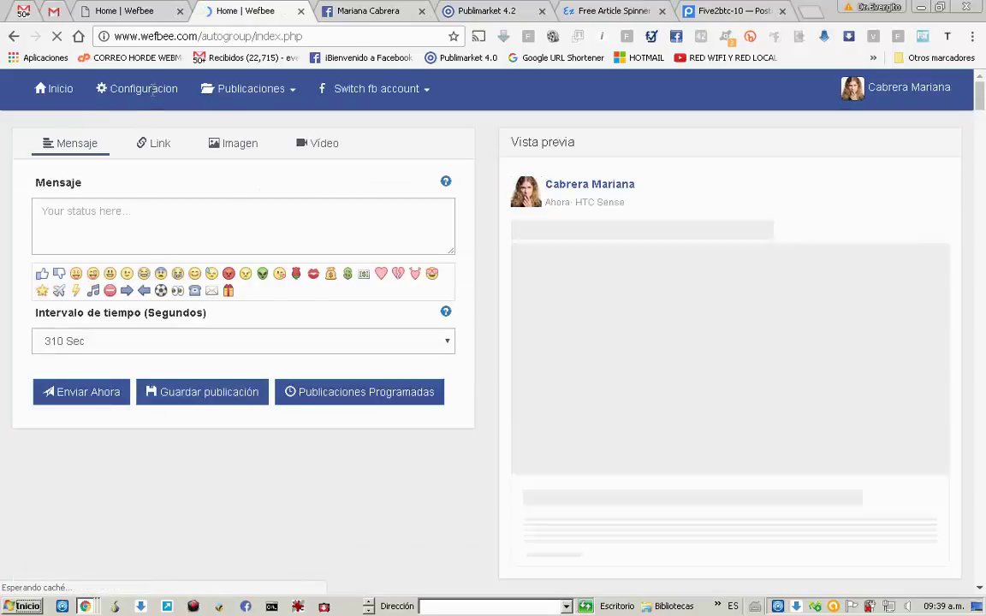
{"action": "left_click", "coordinate": [129, 12]}
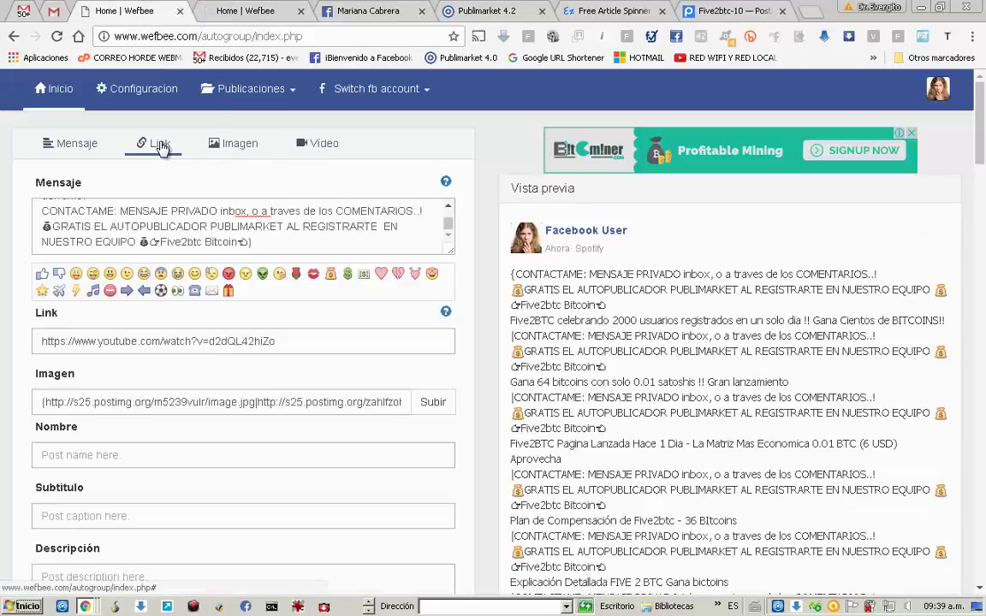
{"action": "left_click_drag", "start_coordinate": [284, 342], "coordinate": [38, 349]}
{"action": "key", "text": "ctrl+c"}
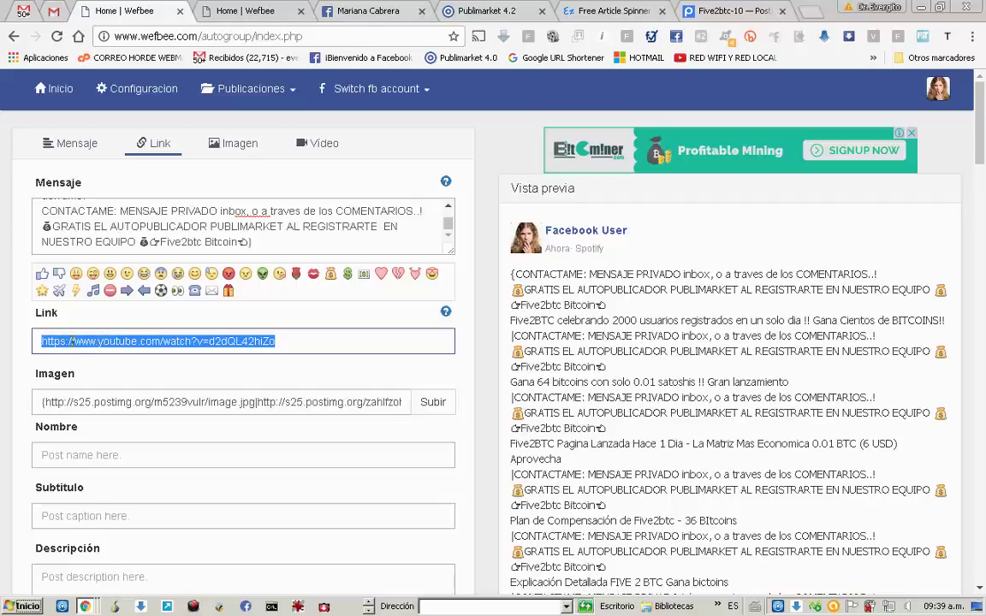
{"action": "right_click", "coordinate": [72, 340]}
{"action": "left_click", "coordinate": [162, 368]}
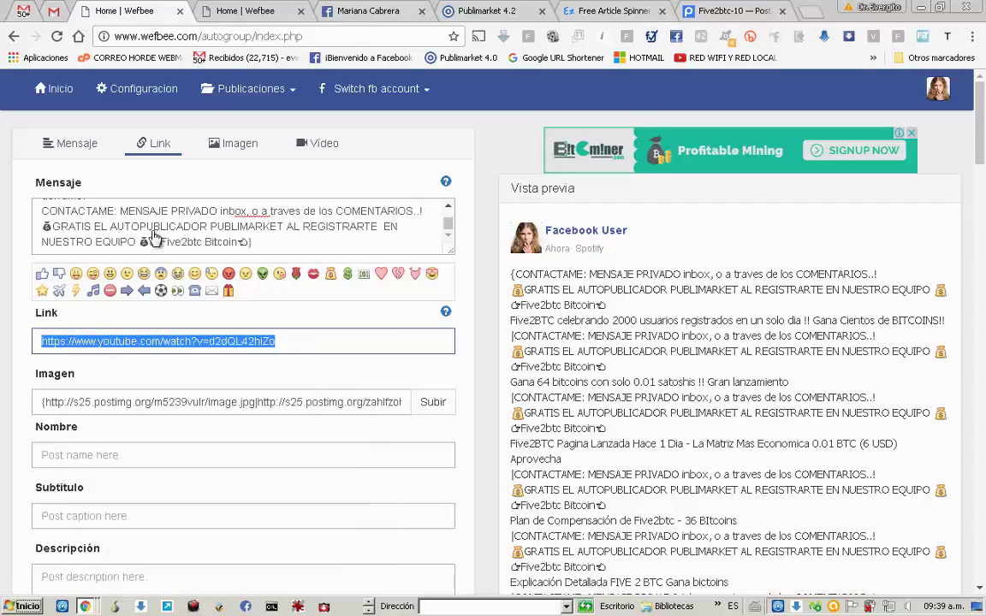
{"action": "left_click", "coordinate": [229, 13]}
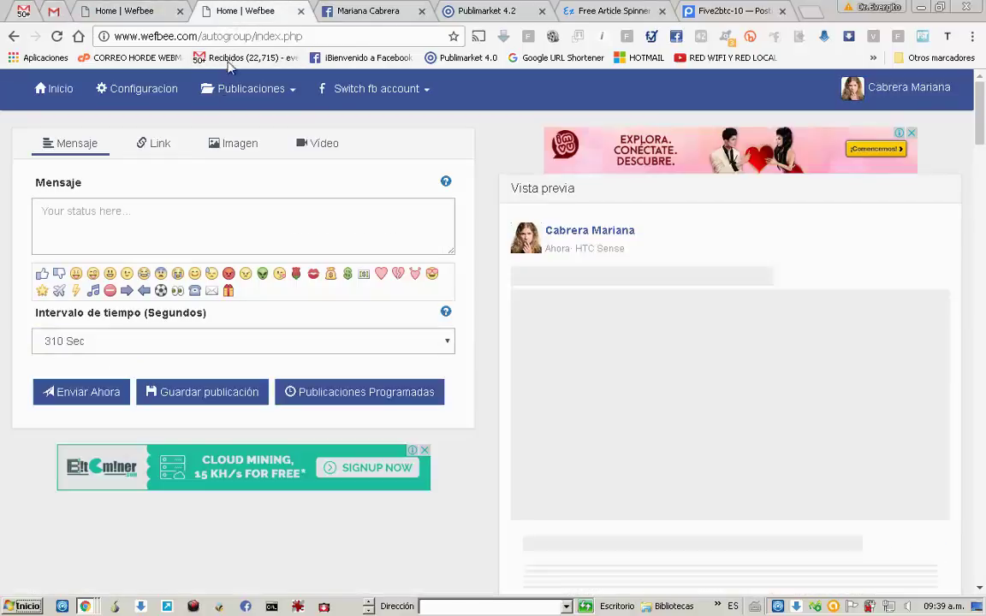
{"action": "left_click", "coordinate": [157, 144]}
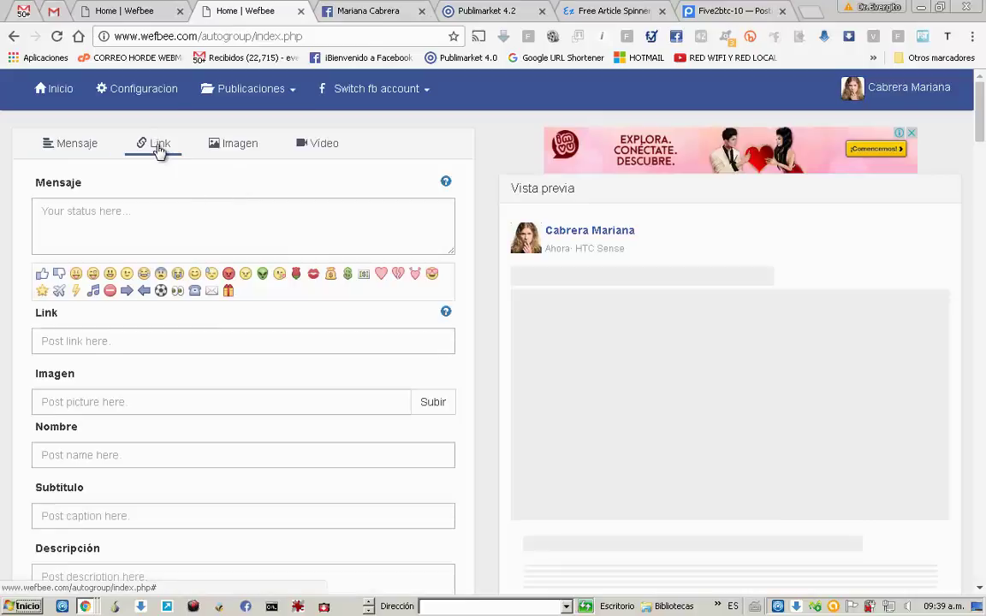
{"action": "left_click", "coordinate": [96, 342]}
{"action": "right_click", "coordinate": [94, 343]}
{"action": "left_click", "coordinate": [133, 425]}
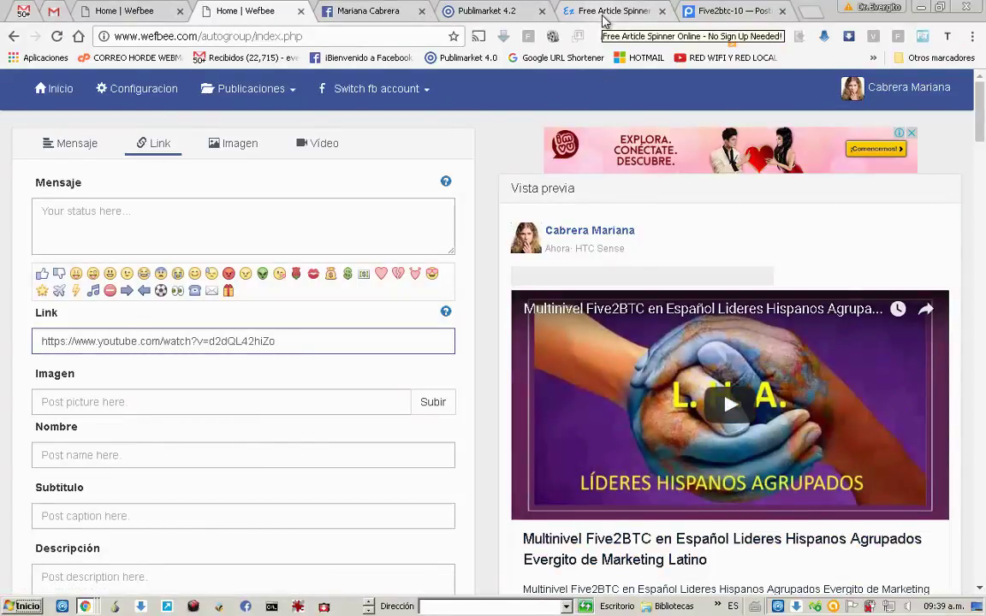
- Switch to Free Article Spinner and copy the whole braced spin block of postimg image URLs at the end of the article
{"action": "left_click", "coordinate": [603, 12]}
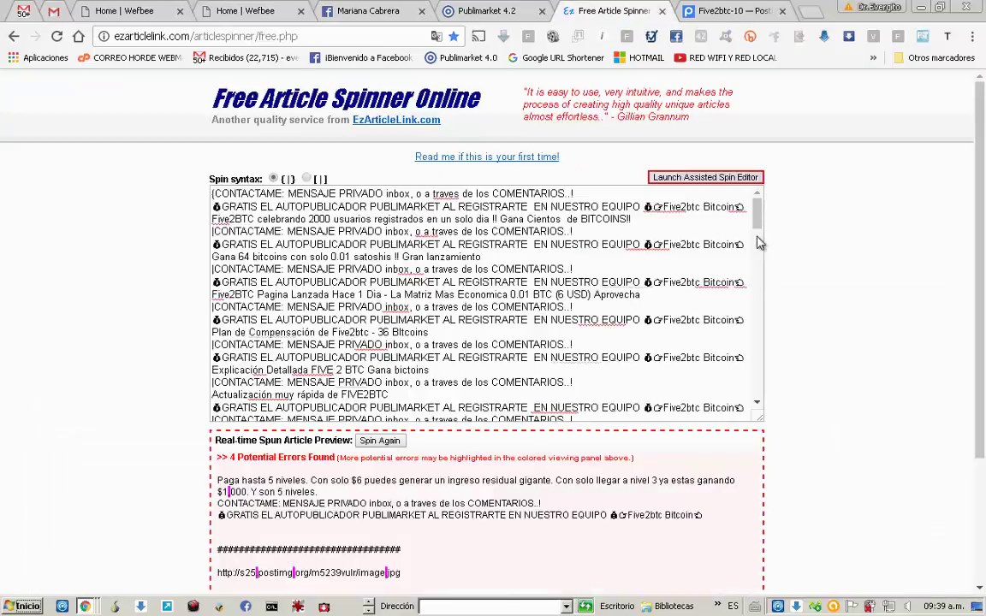
{"action": "left_click_drag", "start_coordinate": [758, 214], "coordinate": [768, 427]}
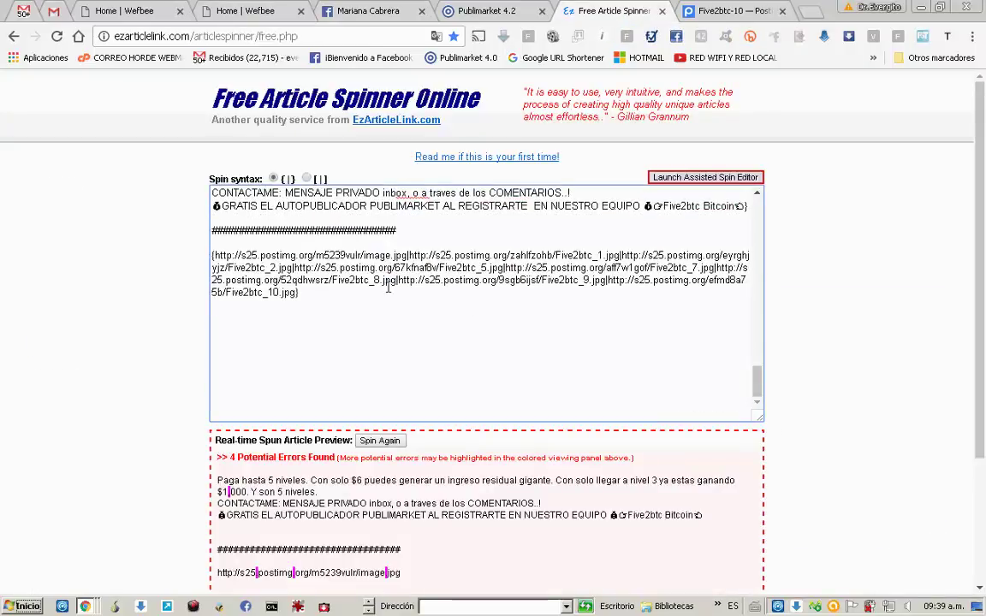
{"action": "left_click_drag", "start_coordinate": [301, 295], "coordinate": [211, 255]}
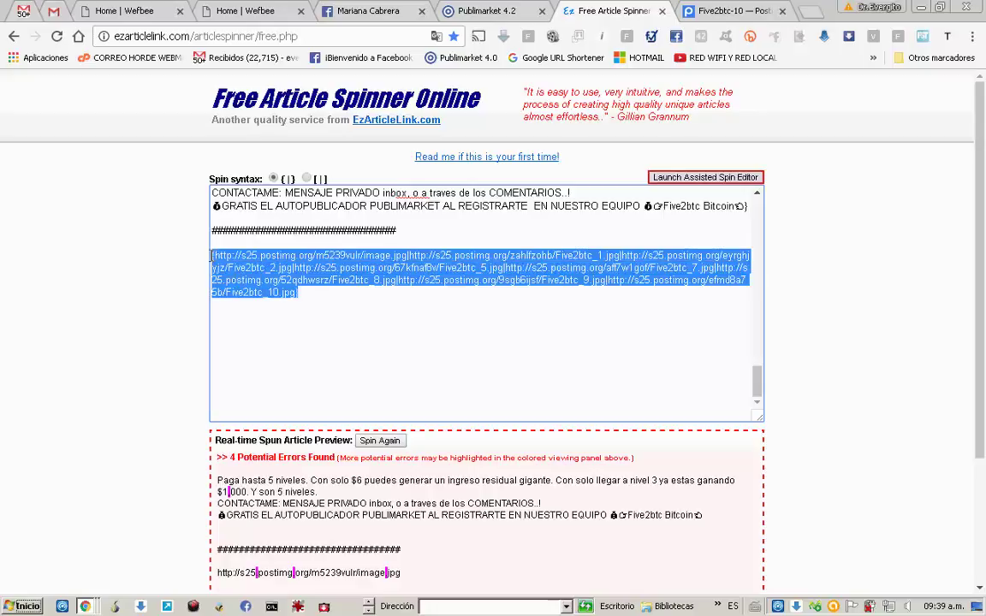
{"action": "right_click", "coordinate": [216, 255]}
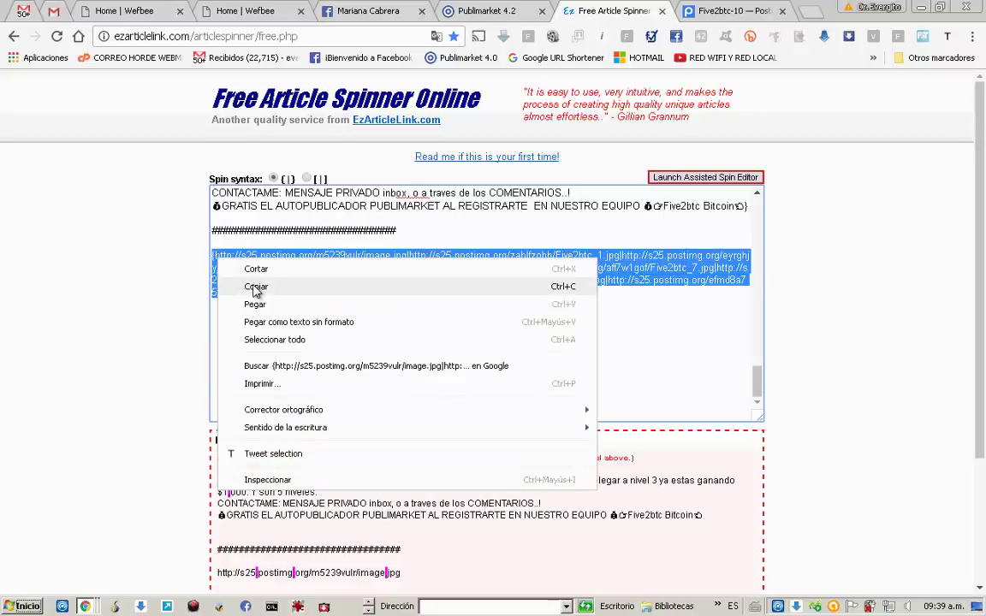
{"action": "left_click", "coordinate": [257, 286]}
- Return to the Wefbee link post, paste the spin block of image URLs as its image and look over the form and preview
{"action": "left_click", "coordinate": [236, 11]}
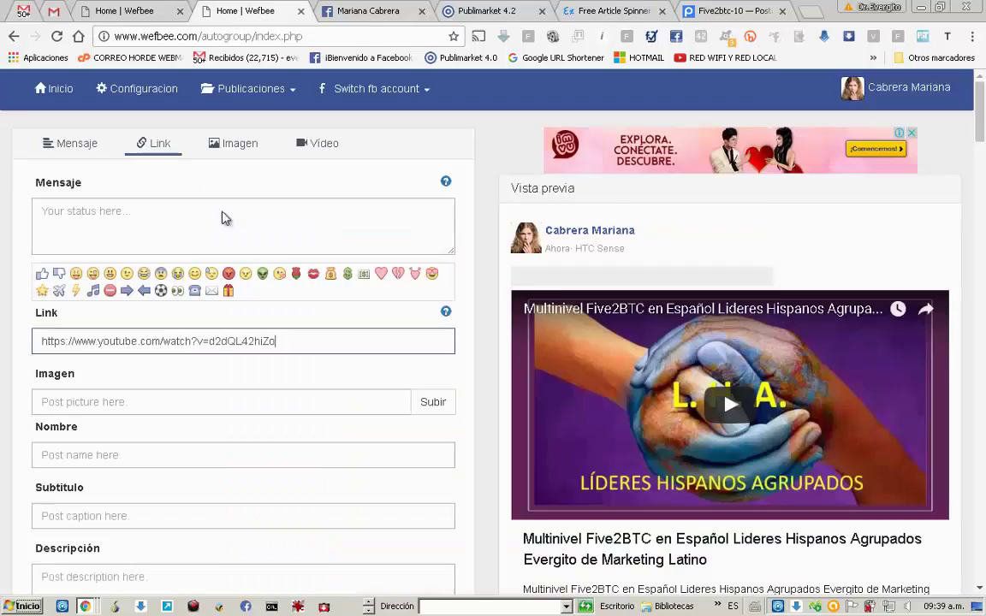
{"action": "left_click", "coordinate": [93, 399]}
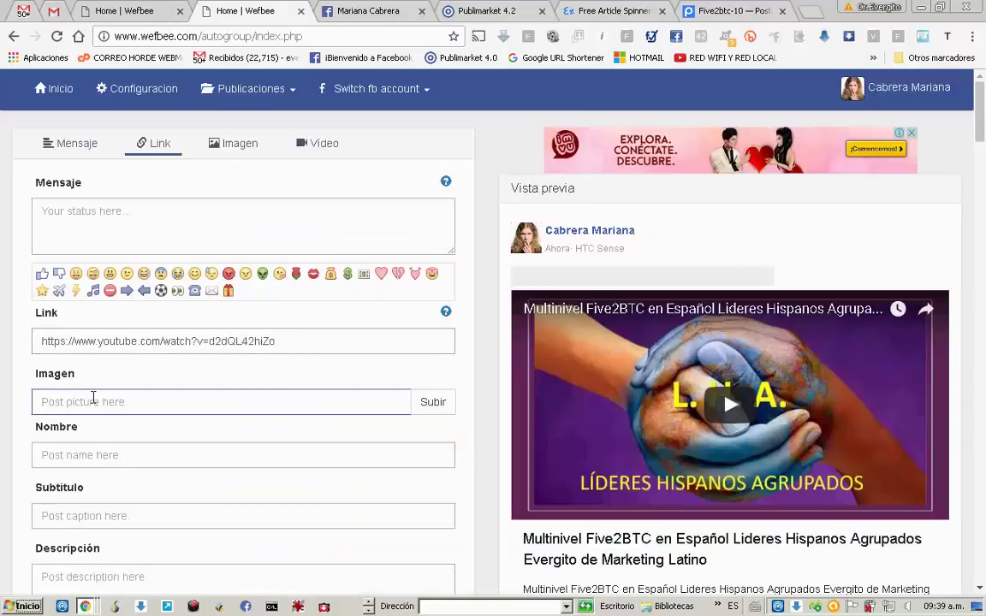
{"action": "right_click", "coordinate": [95, 399]}
{"action": "left_click", "coordinate": [145, 481]}
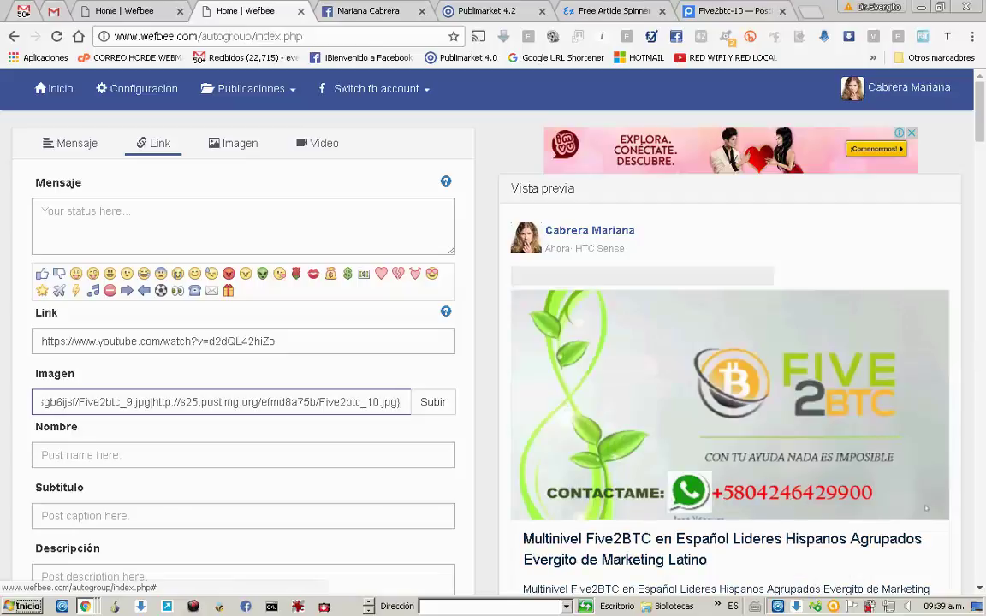
{"action": "left_click_drag", "start_coordinate": [982, 139], "coordinate": [977, 118]}
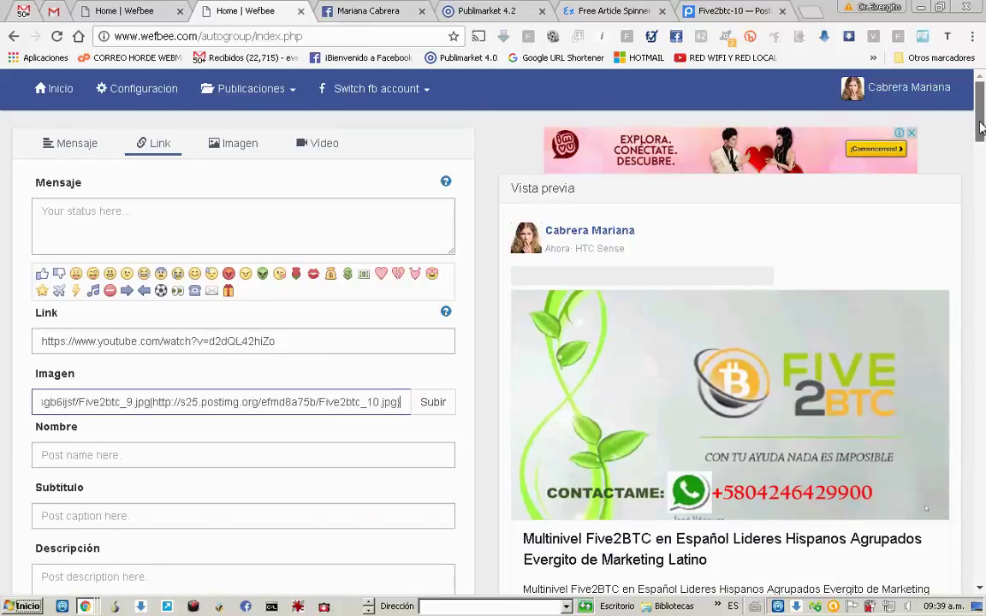
{"action": "left_click_drag", "start_coordinate": [981, 127], "coordinate": [981, 155]}
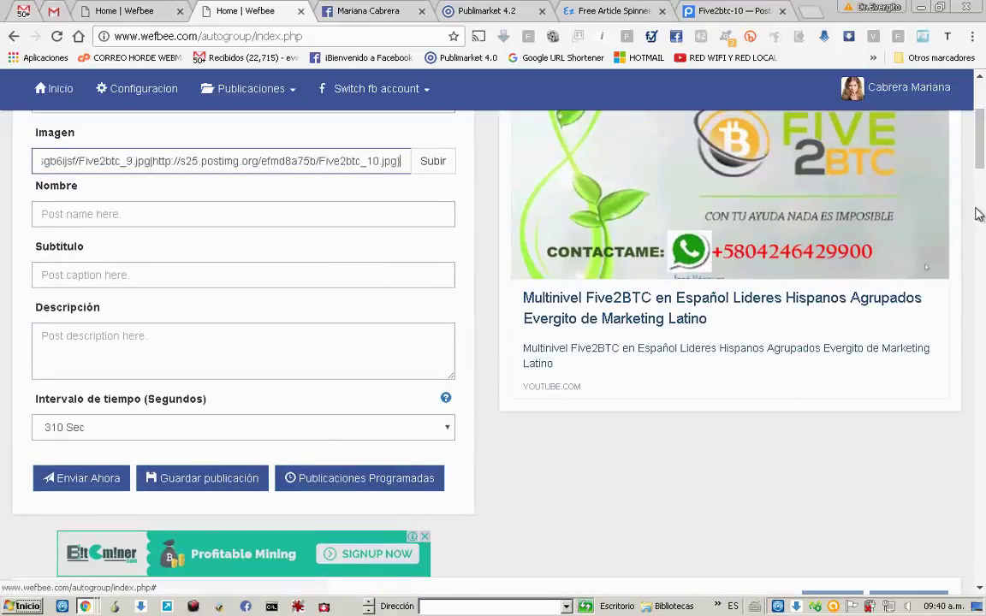
{"action": "left_click_drag", "start_coordinate": [979, 150], "coordinate": [978, 120]}
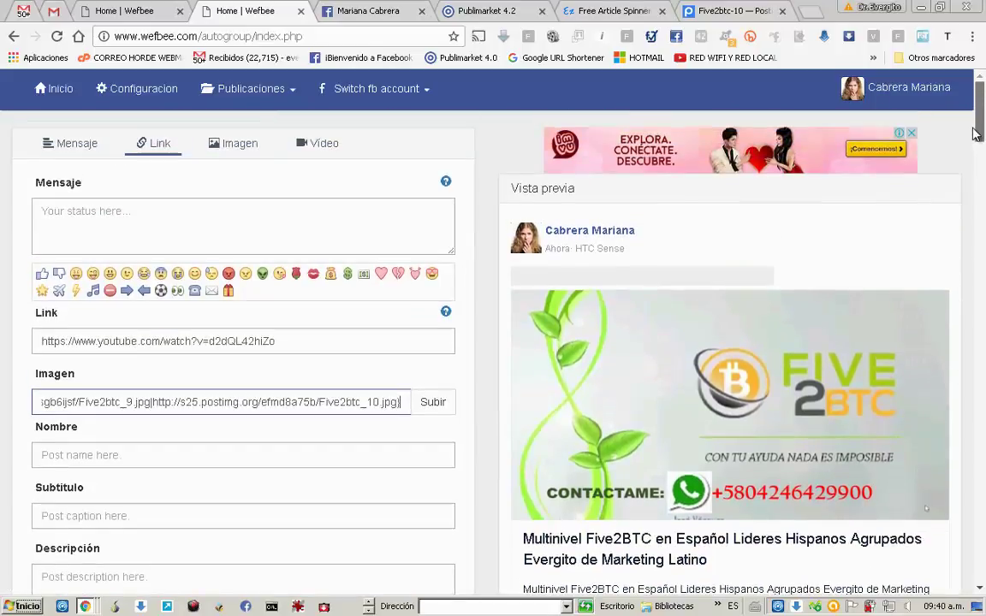
- Go back to Free Article Spinner and copy the full braced message spin text above the row of # signs
{"action": "left_click", "coordinate": [297, 216]}
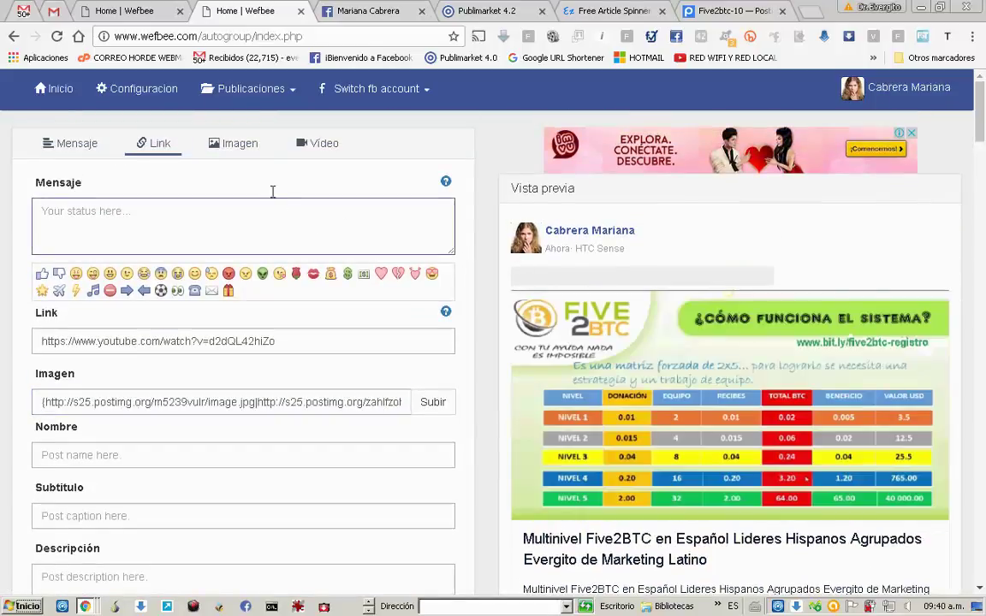
{"action": "left_click", "coordinate": [590, 13]}
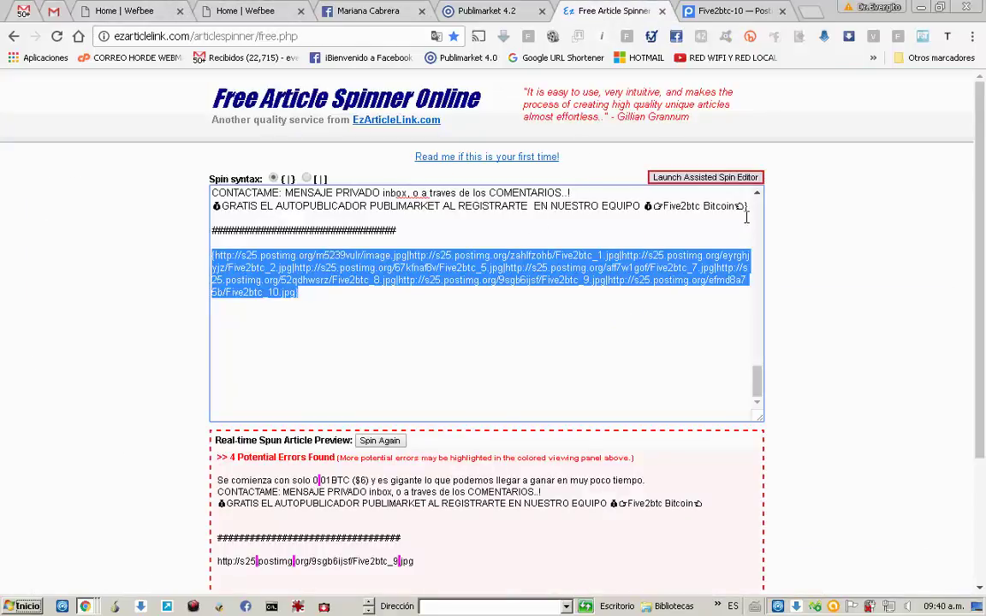
{"action": "left_click_drag", "start_coordinate": [748, 206], "coordinate": [171, 111]}
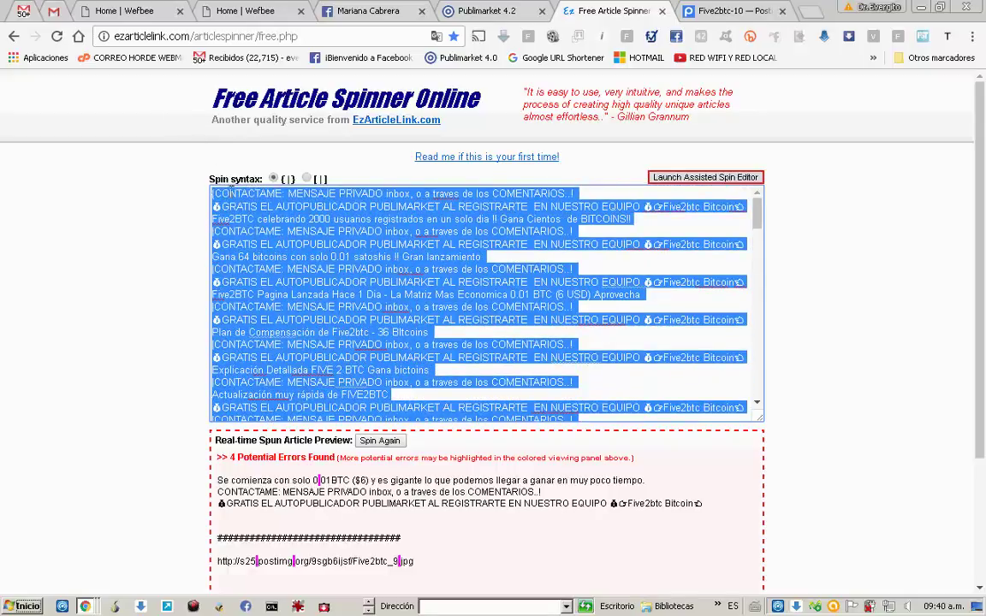
{"action": "right_click", "coordinate": [248, 229]}
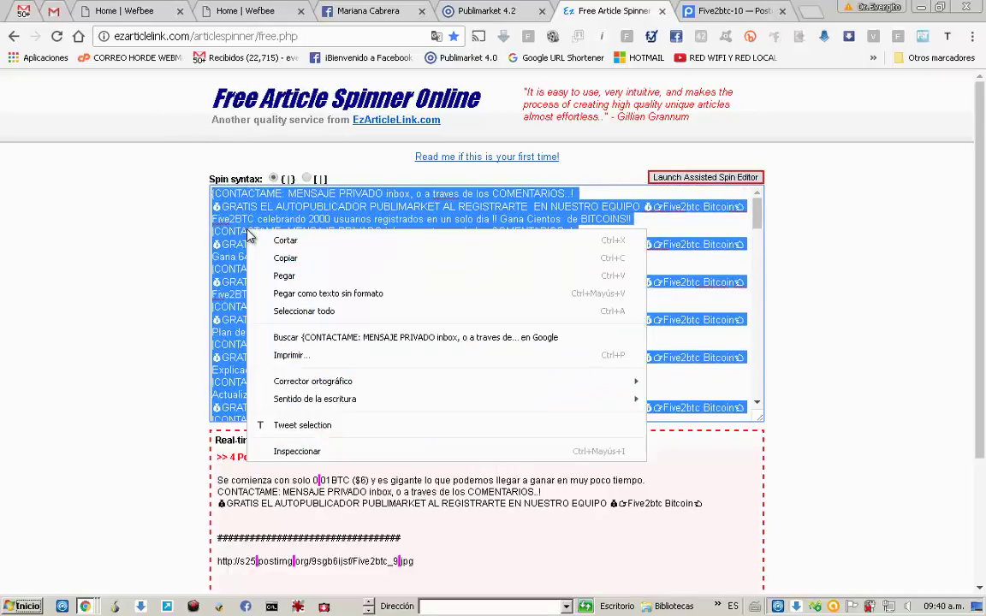
{"action": "left_click", "coordinate": [285, 260]}
- Paste the copied message spin text into the message of the Wefbee link post
{"action": "left_click", "coordinate": [211, 11]}
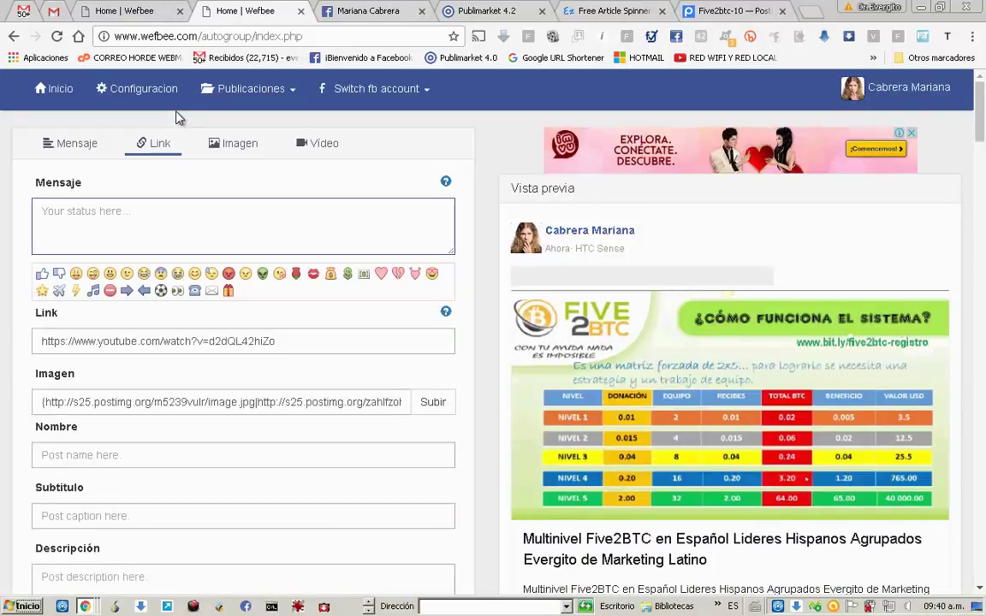
{"action": "right_click", "coordinate": [100, 214]}
{"action": "left_click", "coordinate": [137, 297]}
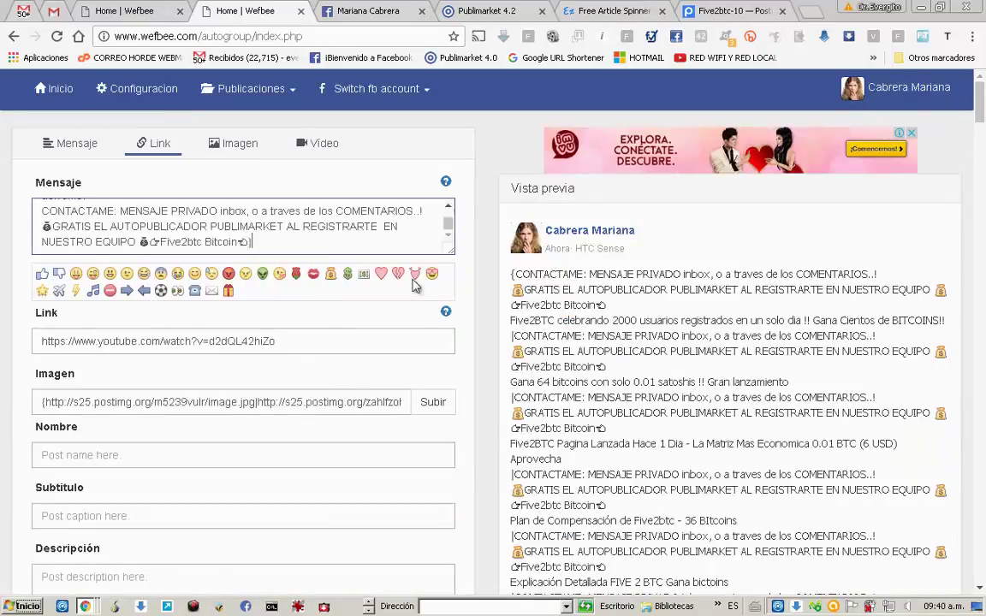